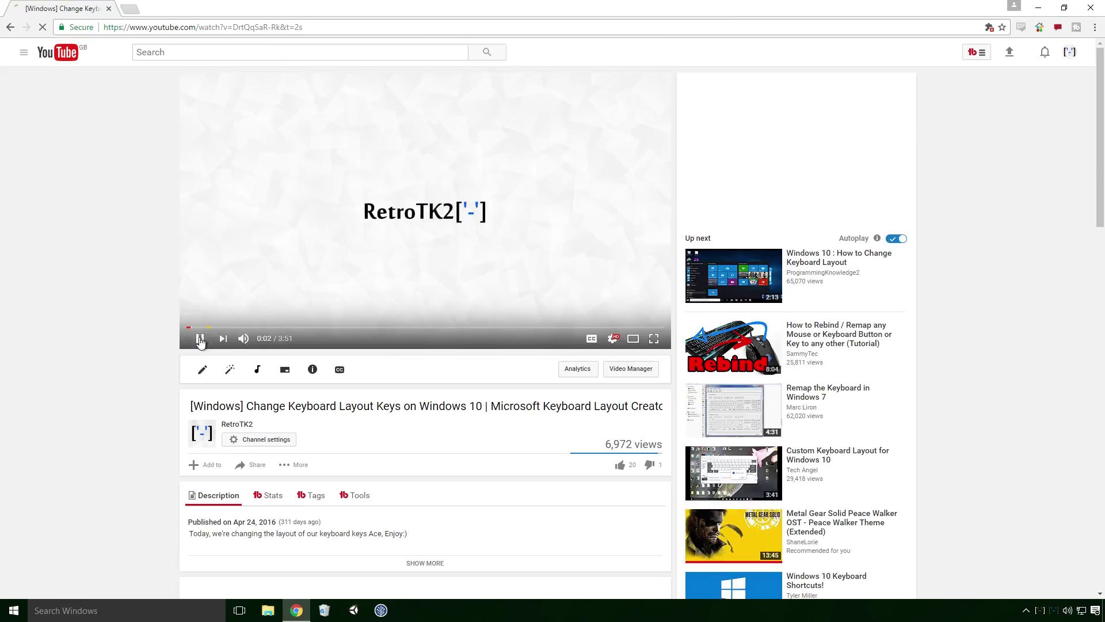
Step: Pause the YouTube video and read Wikipedia's definition of a modifier key and its list of the most common ones
{"action": "left_click", "coordinate": [200, 340]}
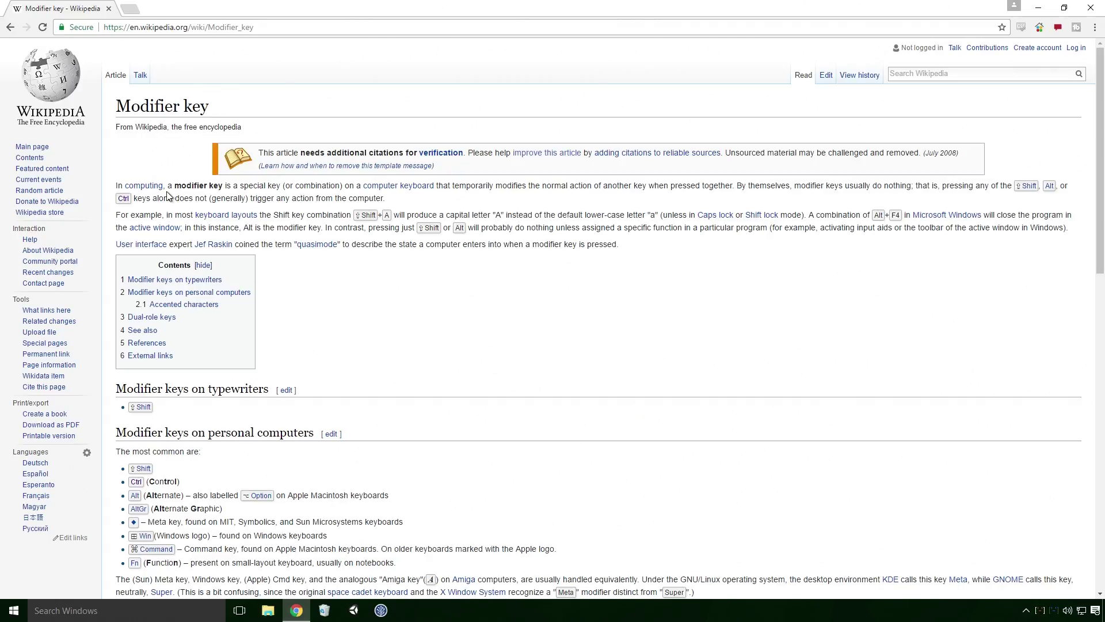
{"action": "left_click_drag", "start_coordinate": [167, 186], "coordinate": [735, 186]}
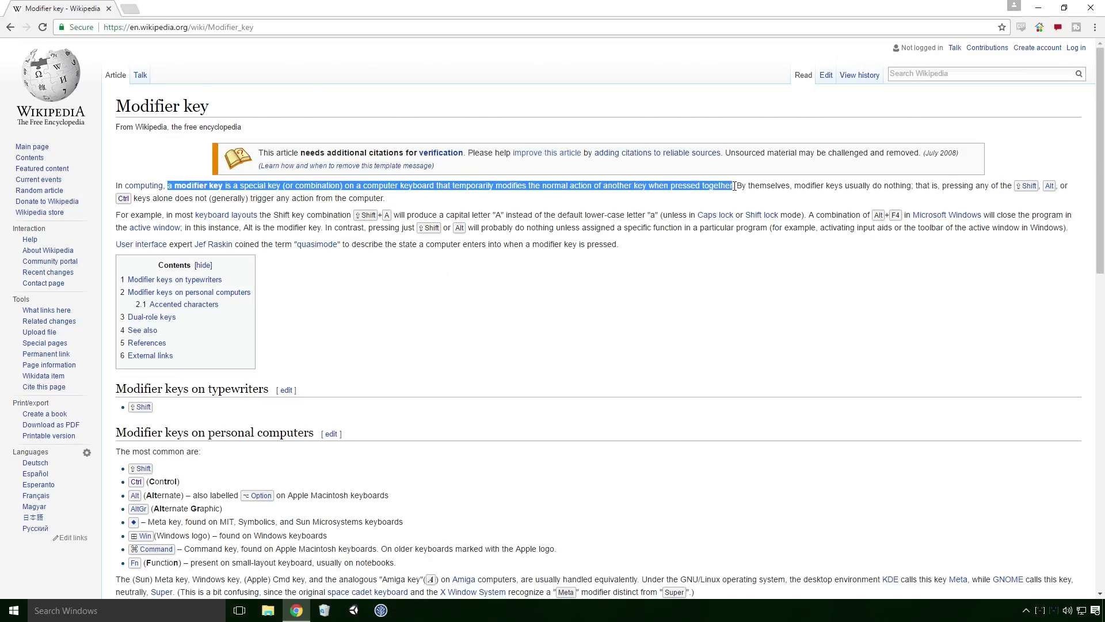
{"action": "left_click_drag", "start_coordinate": [116, 452], "coordinate": [205, 457]}
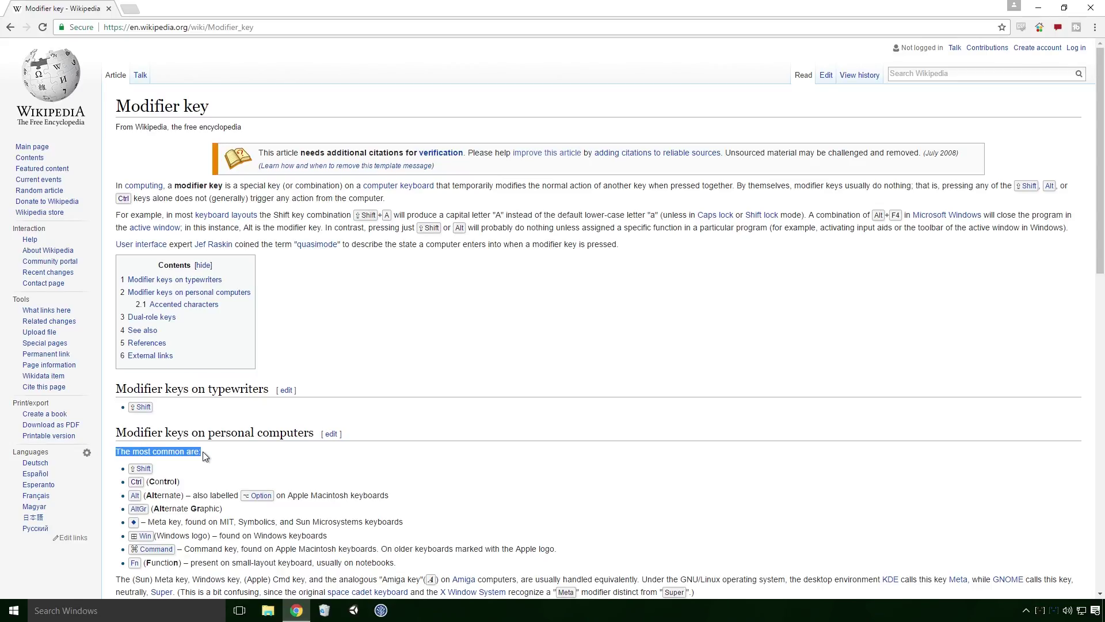
Step: Go back to the YouTube video page and review the viewer comments asking about remapping keys such as Command, Alt, Ctrl and Page Down
{"action": "key", "text": "alt+Left"}
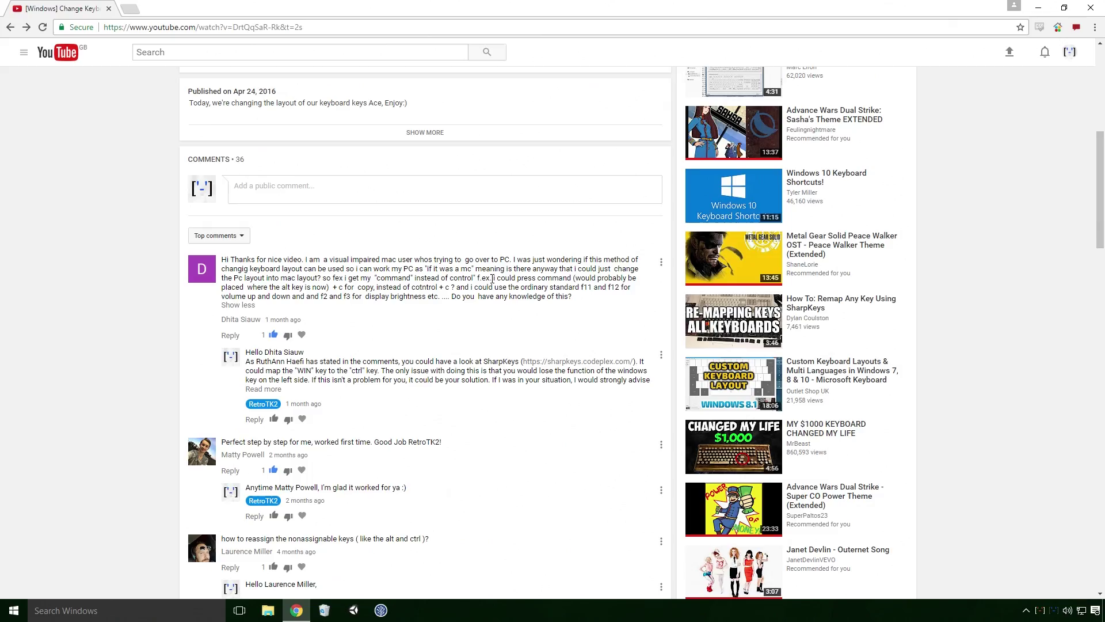
{"action": "left_click_drag", "start_coordinate": [493, 278], "coordinate": [448, 288]}
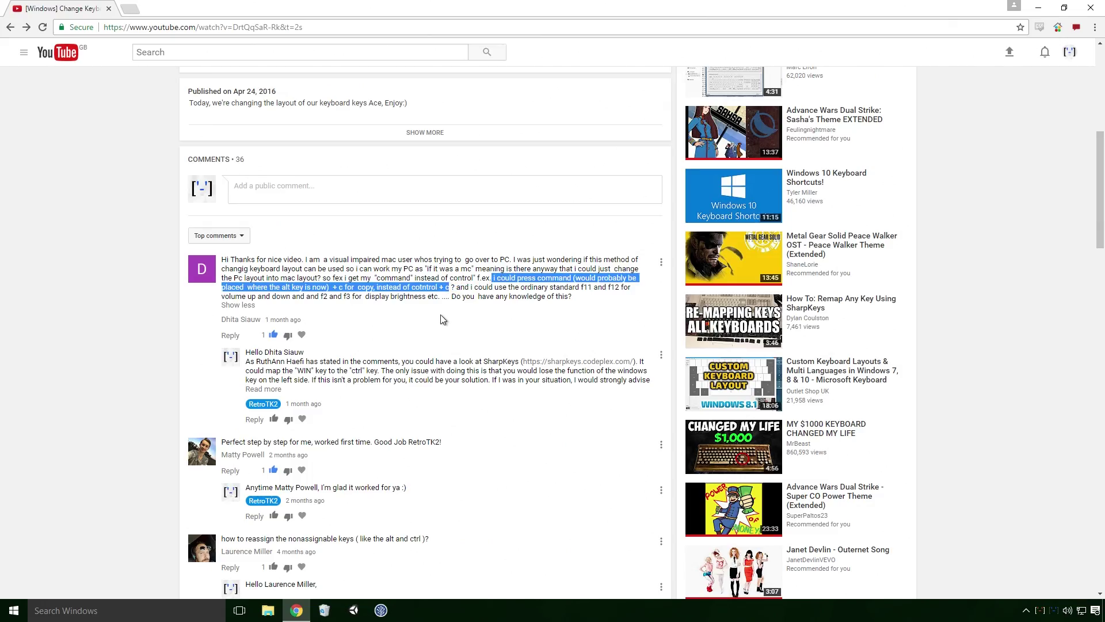
{"action": "scroll", "coordinate": [444, 318], "scroll_direction": "down", "scroll_amount": 6}
{"action": "left_click_drag", "start_coordinate": [221, 193], "coordinate": [431, 194]}
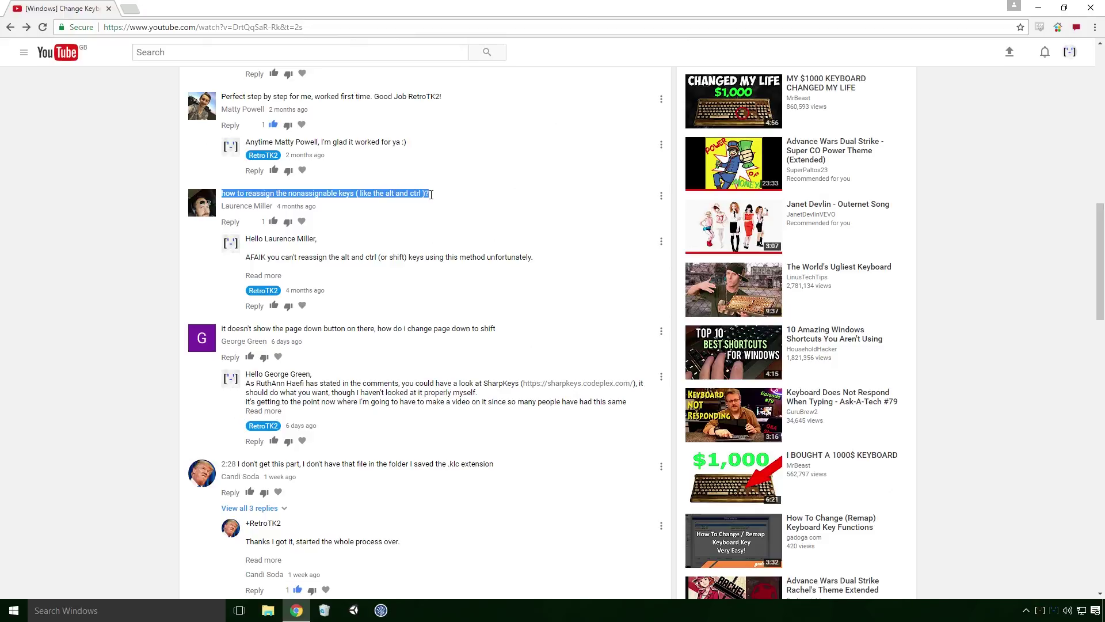
{"action": "scroll", "coordinate": [435, 219], "scroll_direction": "down", "scroll_amount": 2}
{"action": "left_click_drag", "start_coordinate": [222, 213], "coordinate": [502, 214]}
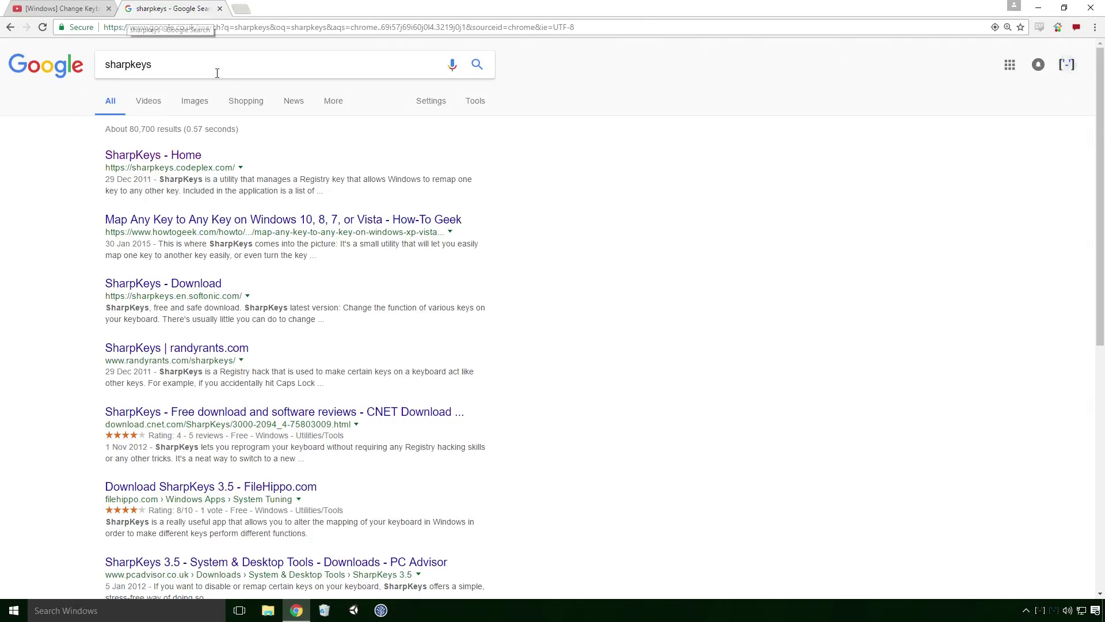
Step: Open the SharpKeys home page on CodePlex from the search results and review the list of things SharpKeys will do
{"action": "left_click", "coordinate": [177, 155]}
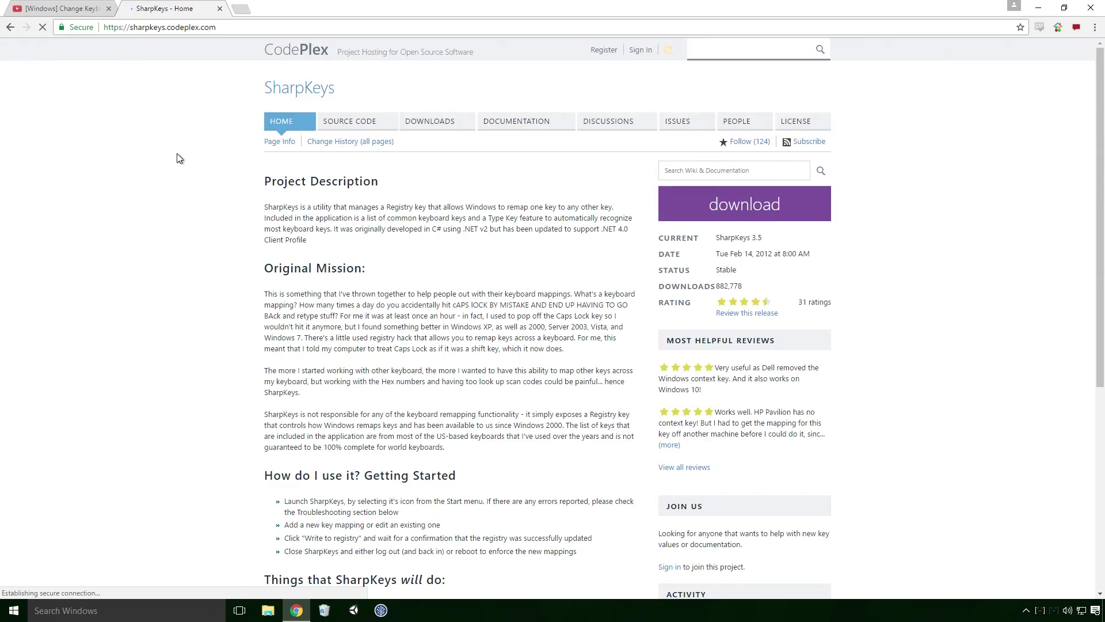
{"action": "scroll", "coordinate": [179, 167], "scroll_direction": "down", "scroll_amount": 6}
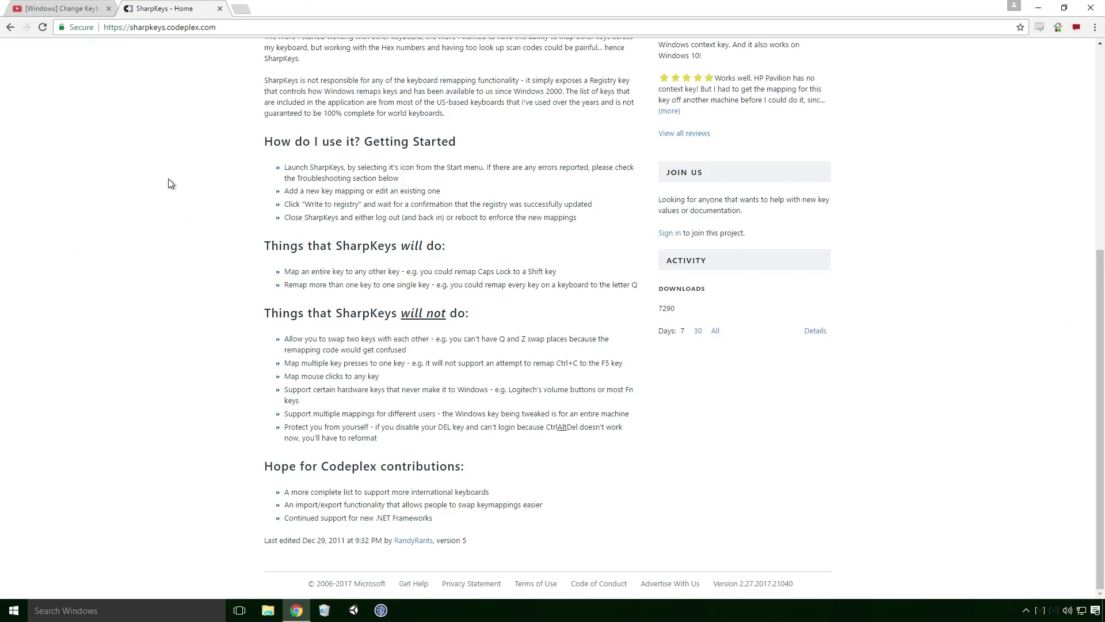
{"action": "left_click_drag", "start_coordinate": [285, 271], "coordinate": [561, 275]}
{"action": "left_click", "coordinate": [561, 276]}
{"action": "left_click_drag", "start_coordinate": [283, 292], "coordinate": [640, 286]}
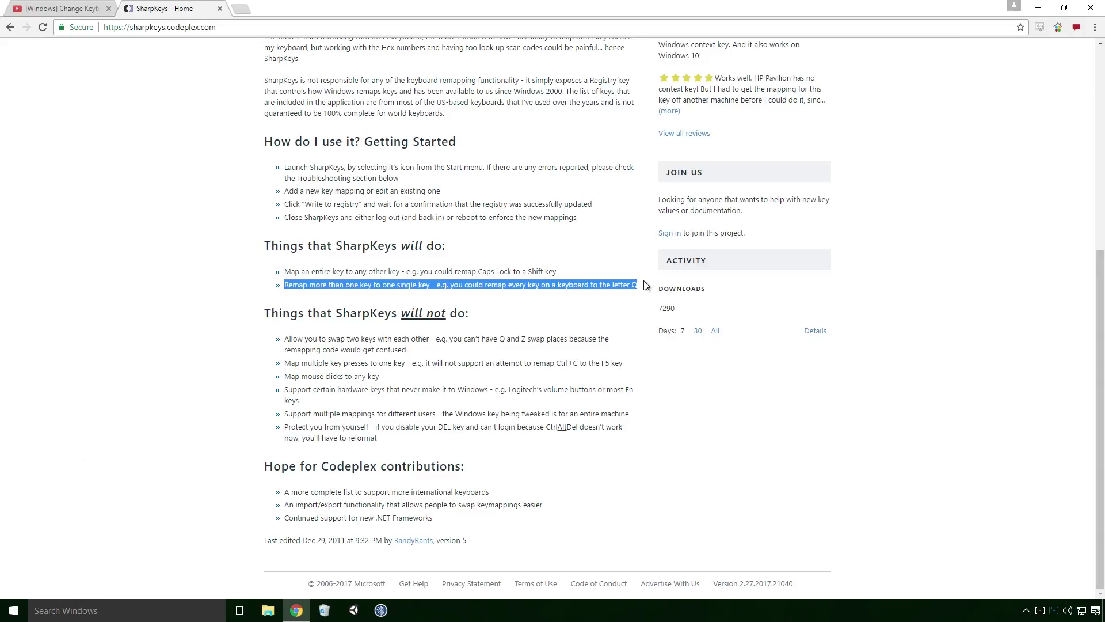
{"action": "left_click", "coordinate": [328, 335]}
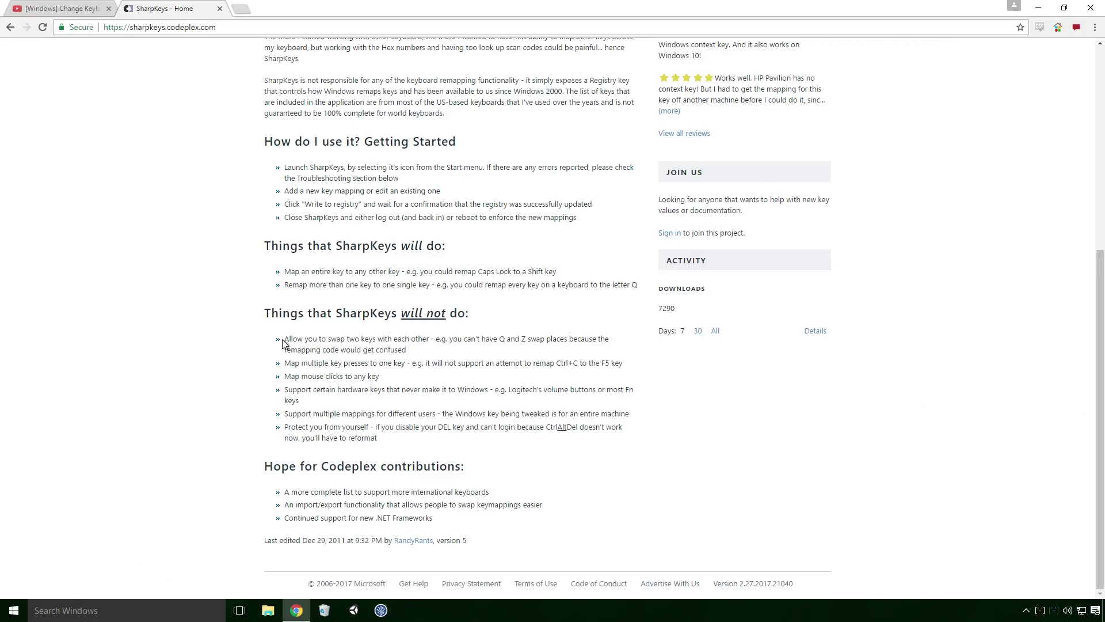
Step: Read through each limitation in the list of things SharpKeys will not do
{"action": "left_click_drag", "start_coordinate": [284, 340], "coordinate": [575, 348]}
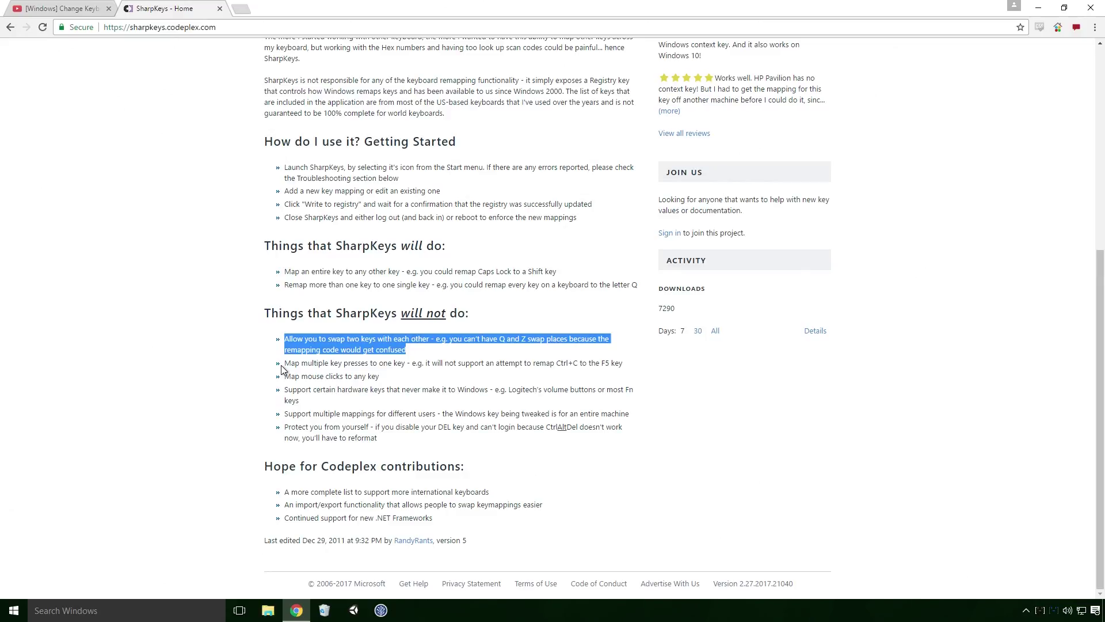
{"action": "left_click_drag", "start_coordinate": [281, 365], "coordinate": [624, 362]}
{"action": "left_click_drag", "start_coordinate": [284, 376], "coordinate": [380, 378]}
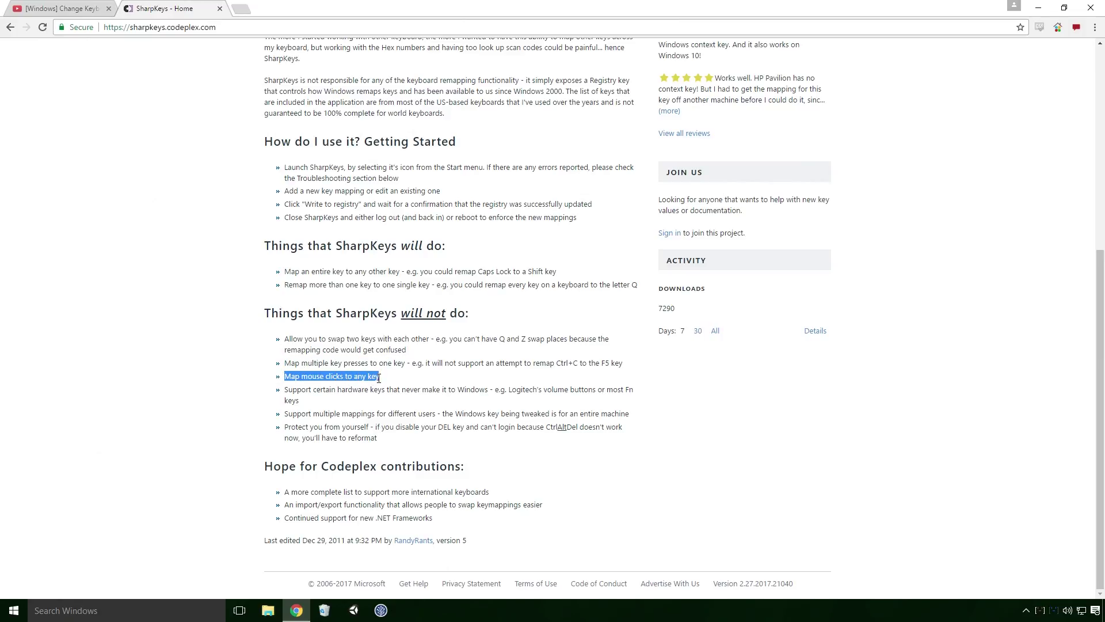
{"action": "left_click_drag", "start_coordinate": [284, 394], "coordinate": [476, 403]}
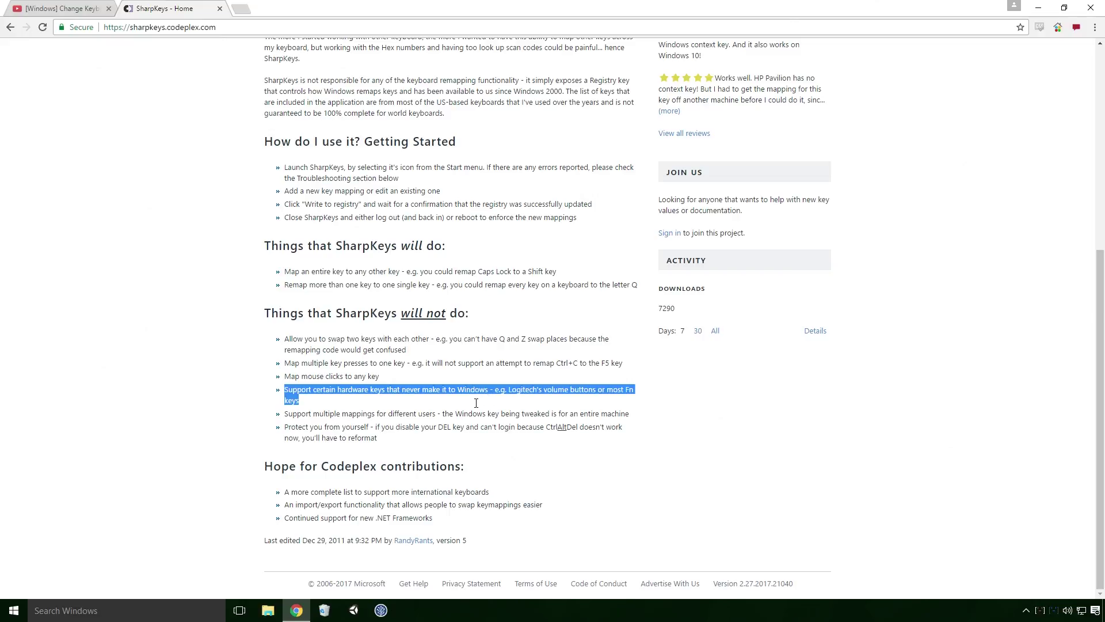
{"action": "left_click_drag", "start_coordinate": [284, 414], "coordinate": [637, 414]}
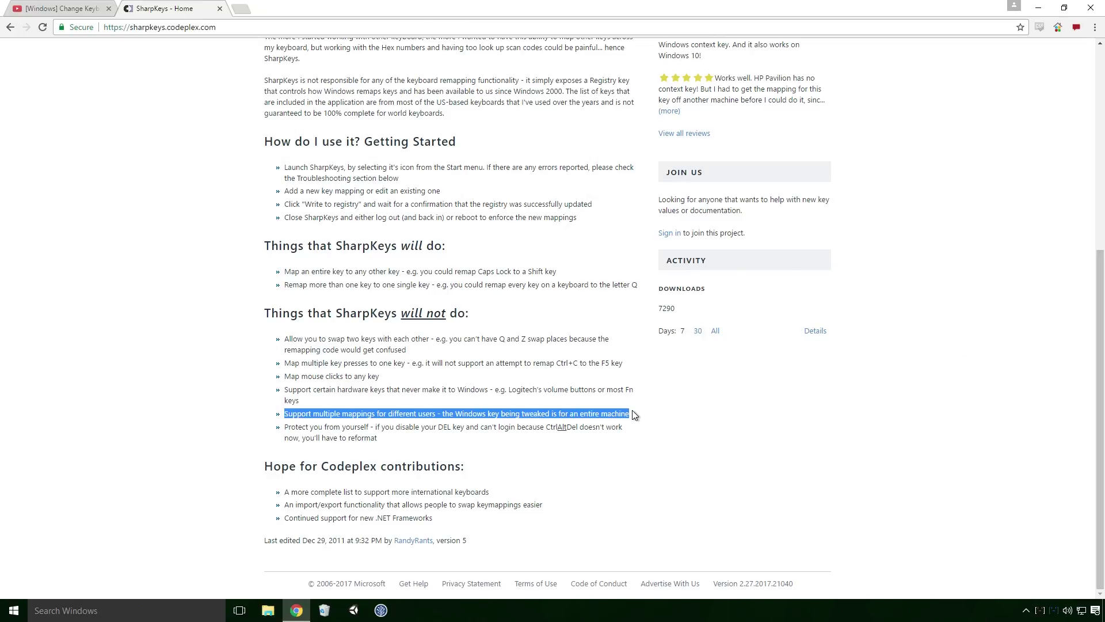
{"action": "left_click", "coordinate": [281, 427]}
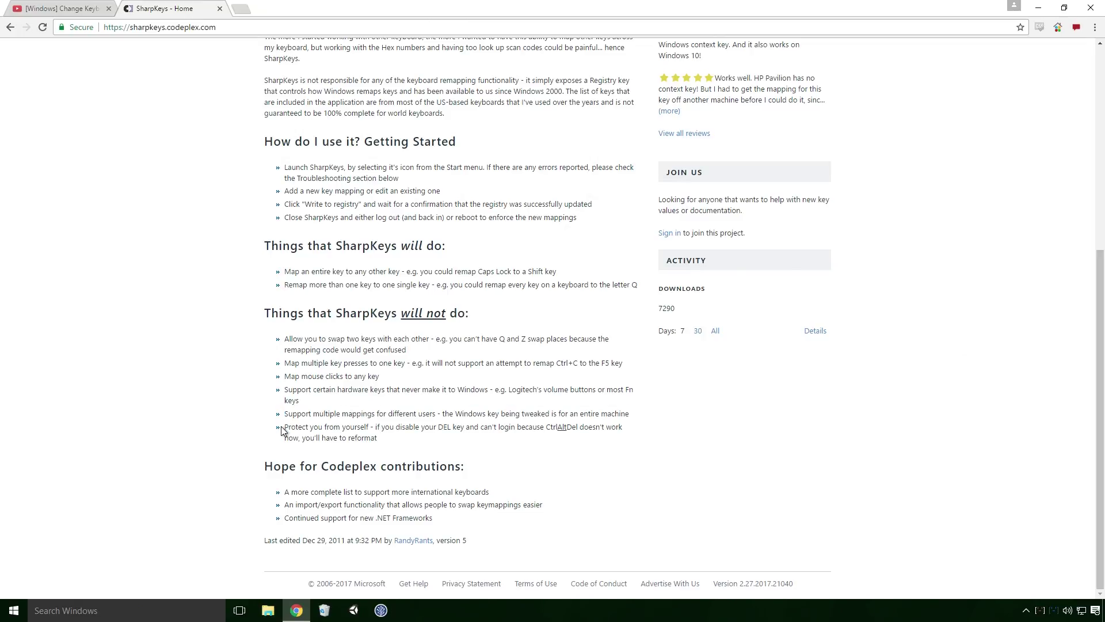
{"action": "left_click_drag", "start_coordinate": [282, 431], "coordinate": [470, 444]}
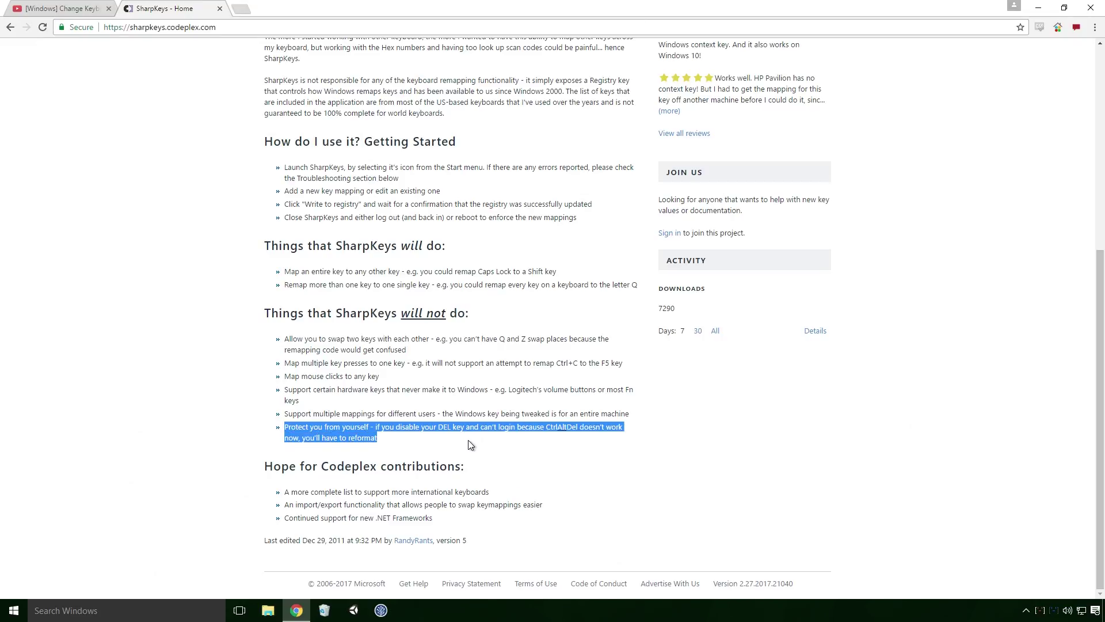
{"action": "left_click", "coordinate": [470, 441]}
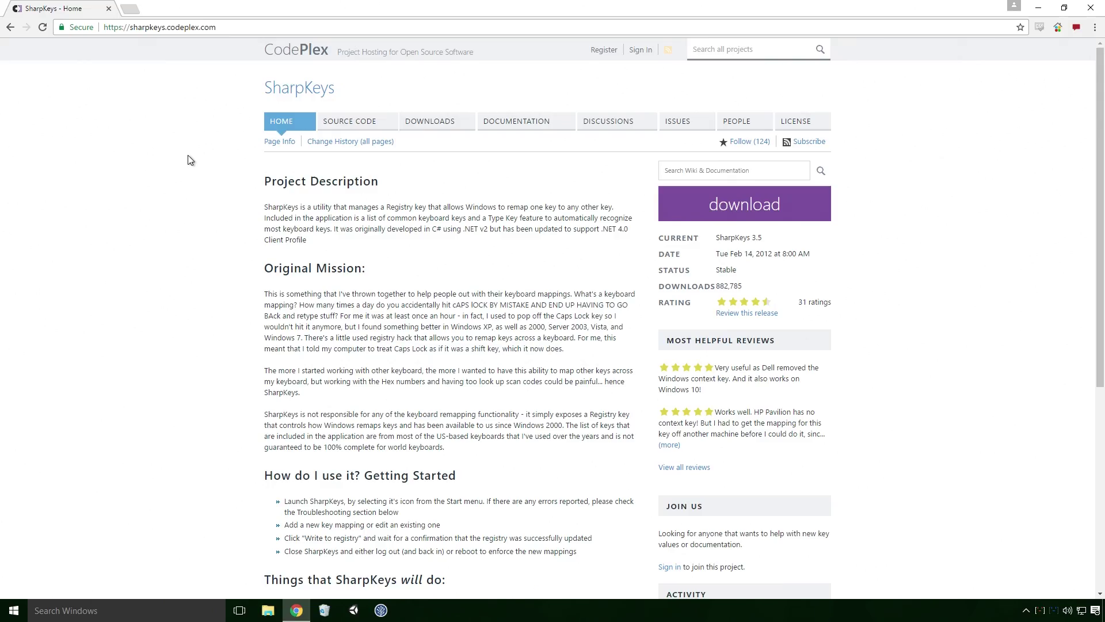
Step: Download sharpkeys35.msi and install SharpKeys in the default folder for Just me, allowing the installer to make changes to the PC
{"action": "left_click", "coordinate": [752, 214]}
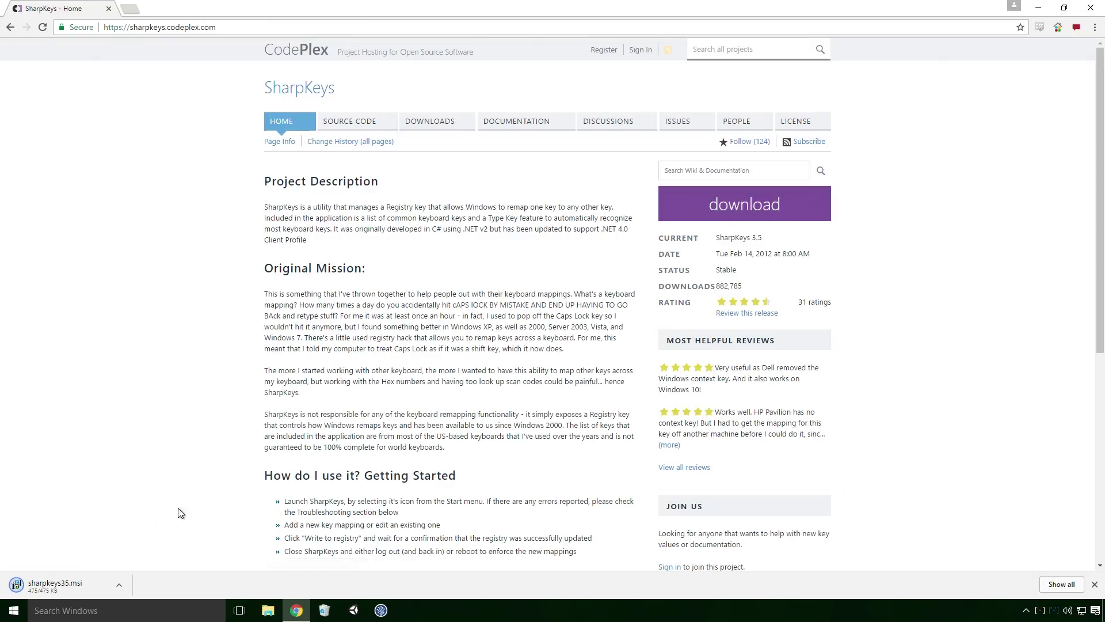
{"action": "left_click", "coordinate": [65, 589]}
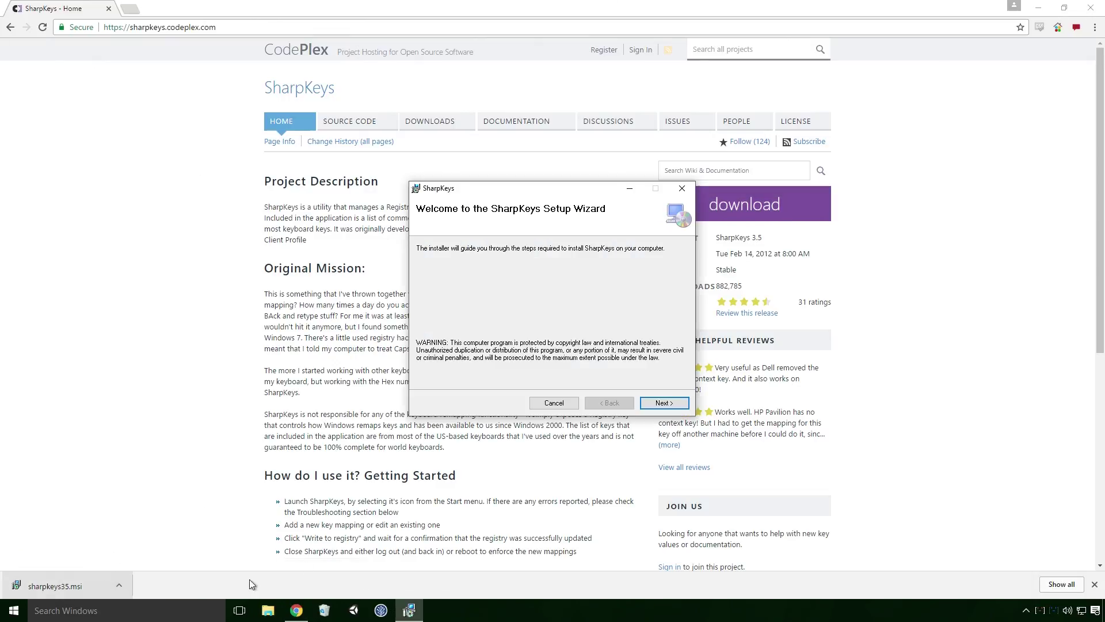
{"action": "left_click", "coordinate": [659, 403]}
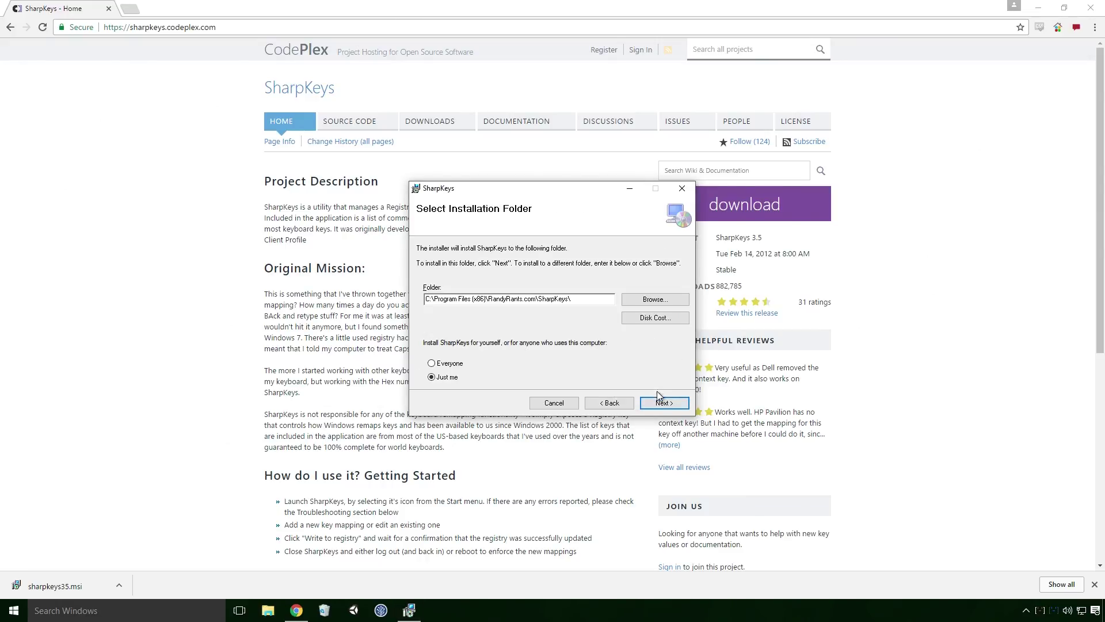
{"action": "left_click", "coordinate": [662, 402]}
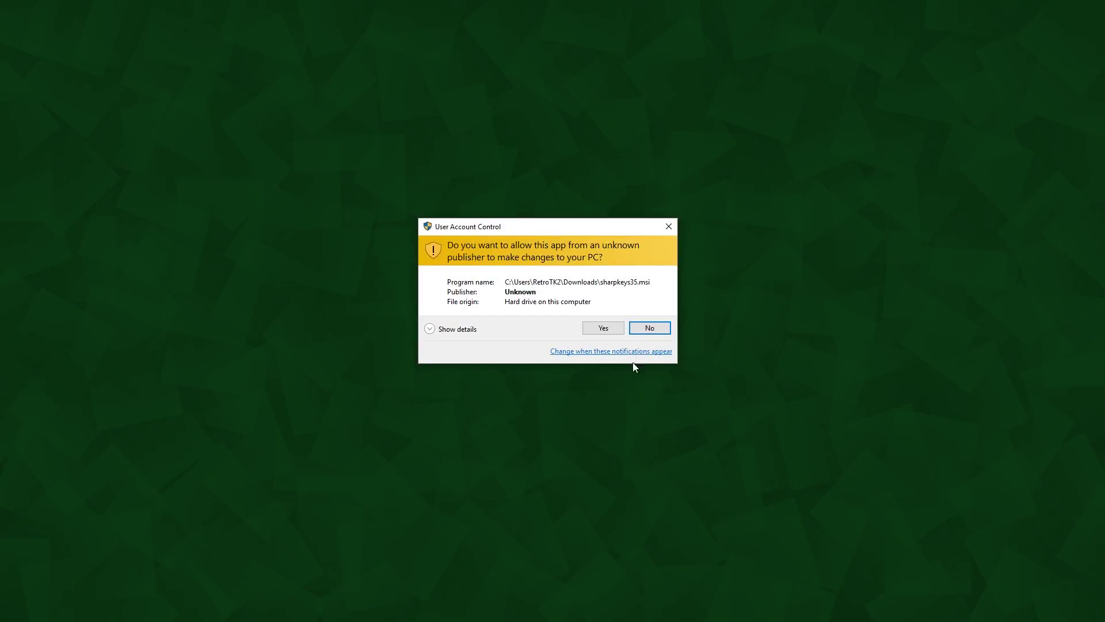
{"action": "left_click", "coordinate": [618, 330]}
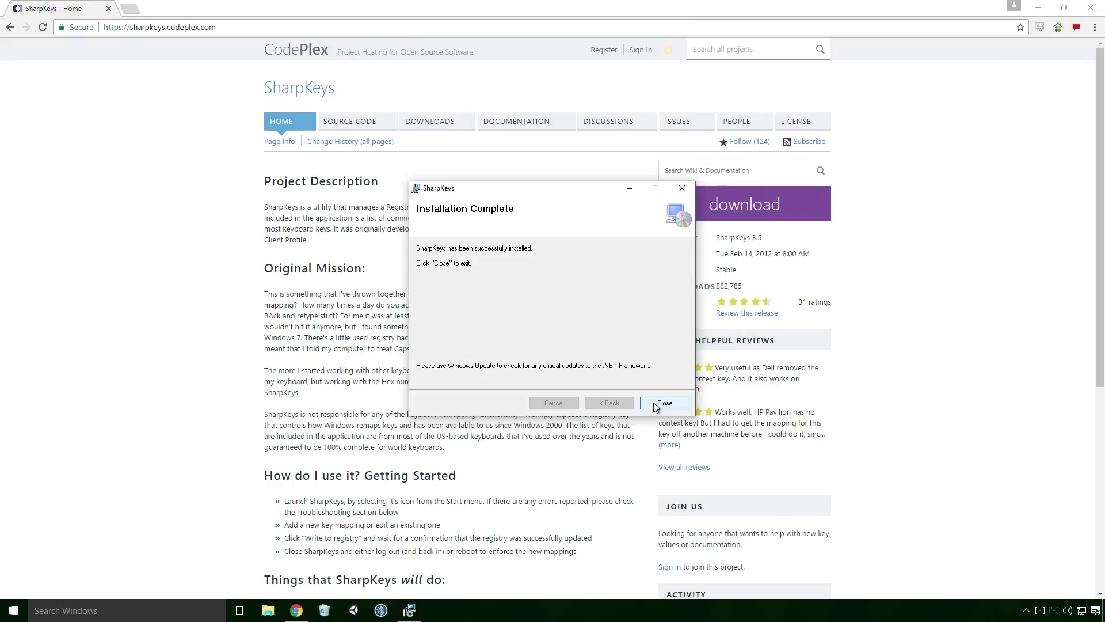
{"action": "left_click", "coordinate": [665, 403]}
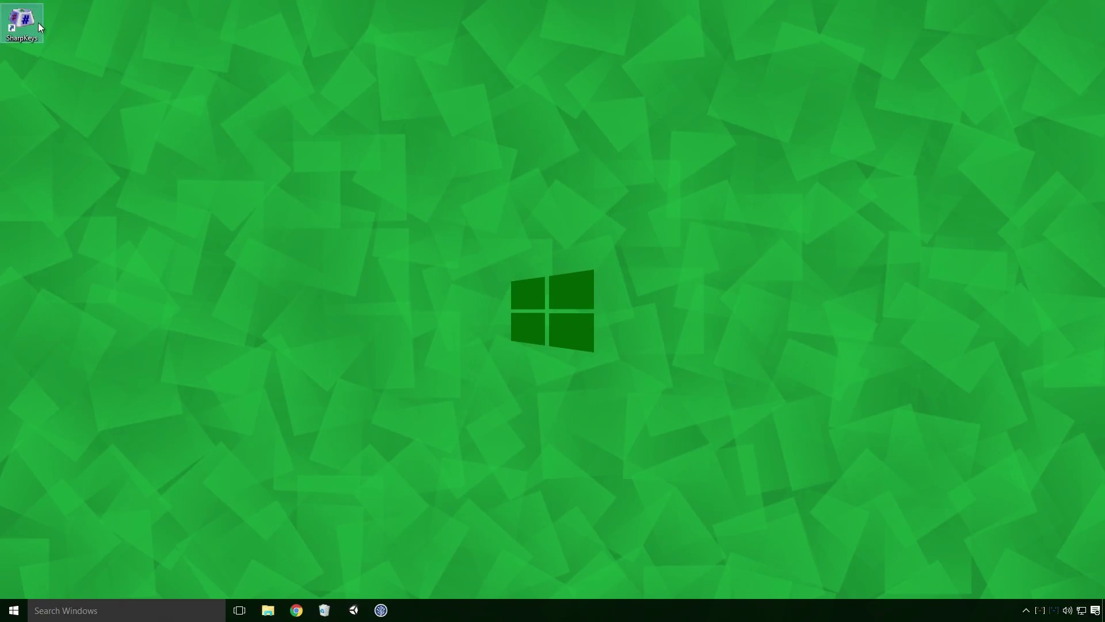
Step: Launch SharpKeys with permission to make changes, and begin a new key mapping with Right Windows (E0_5C) as the From key
{"action": "double_click", "coordinate": [27, 17]}
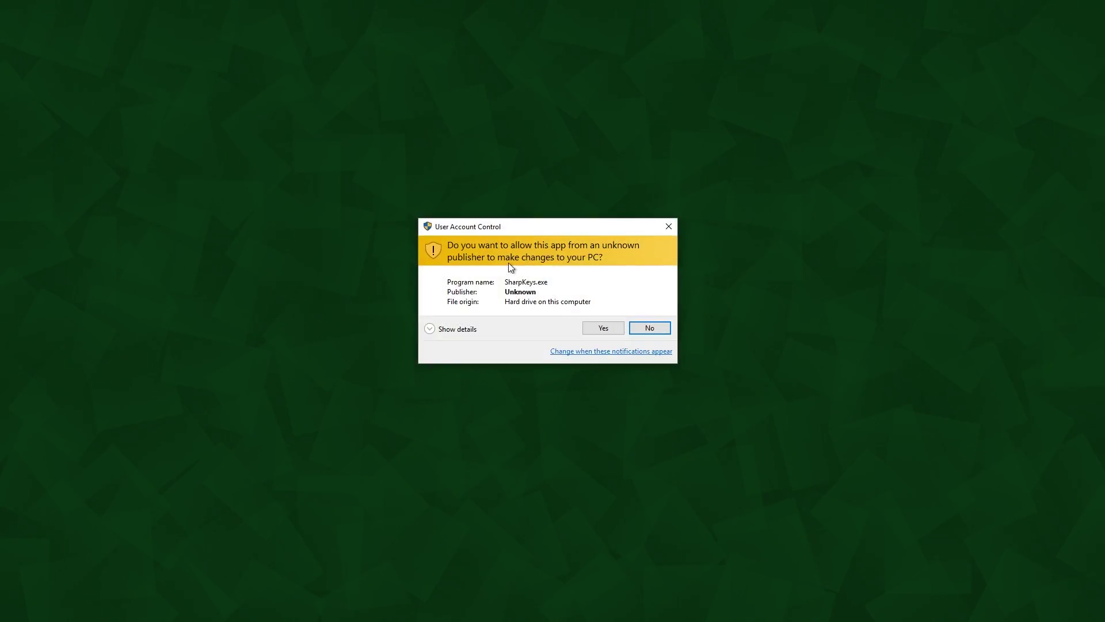
{"action": "left_click", "coordinate": [616, 331]}
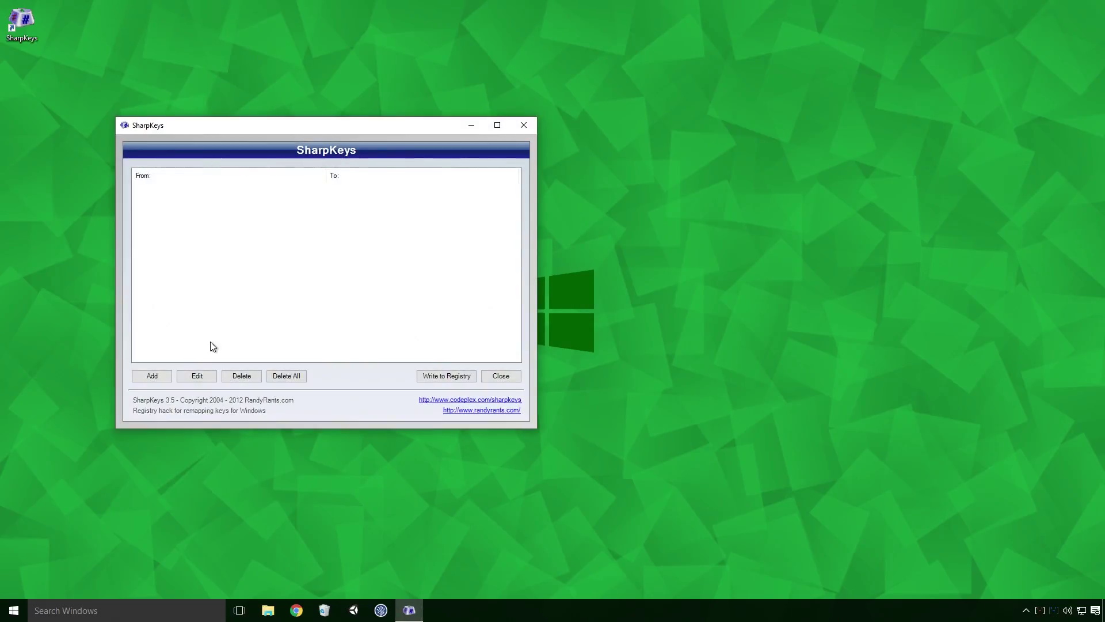
{"action": "left_click", "coordinate": [163, 378]}
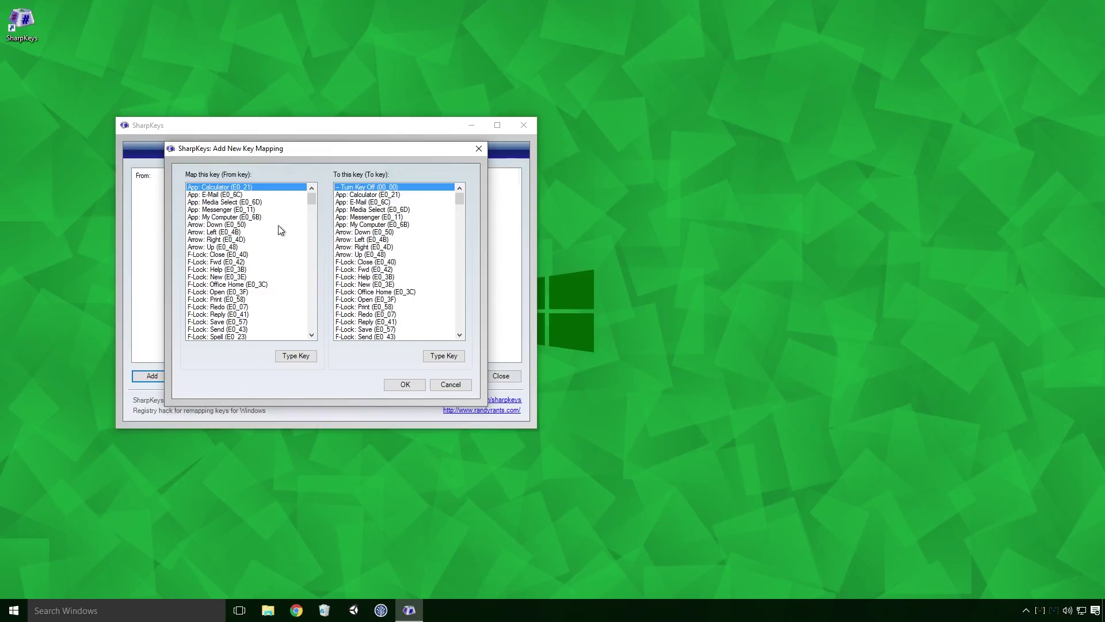
{"action": "left_click", "coordinate": [296, 357]}
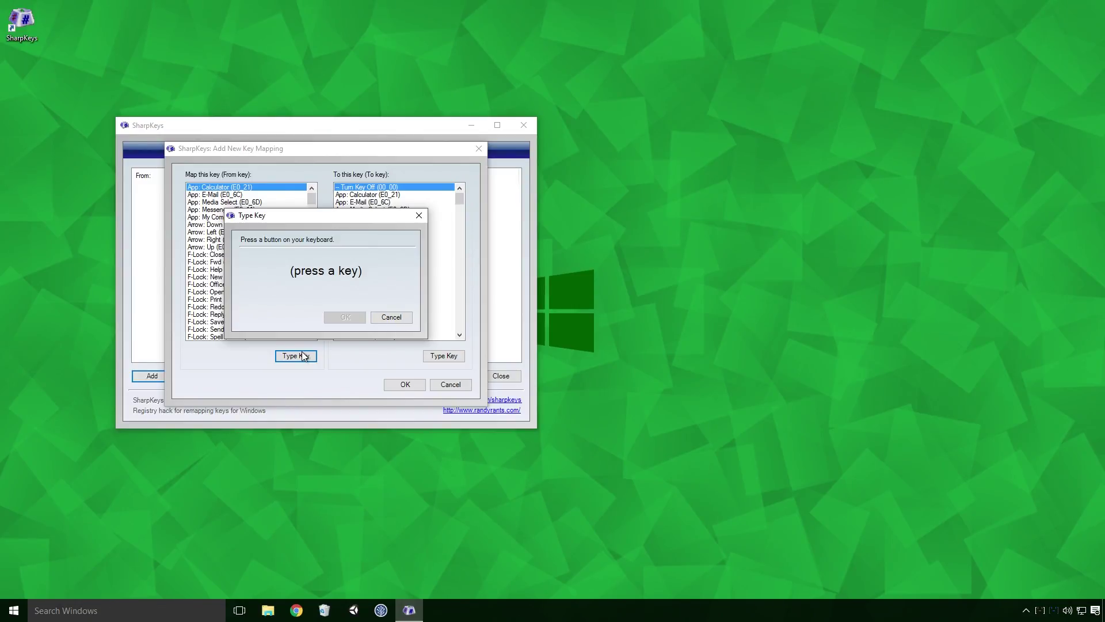
{"action": "key", "text": "Super_R"}
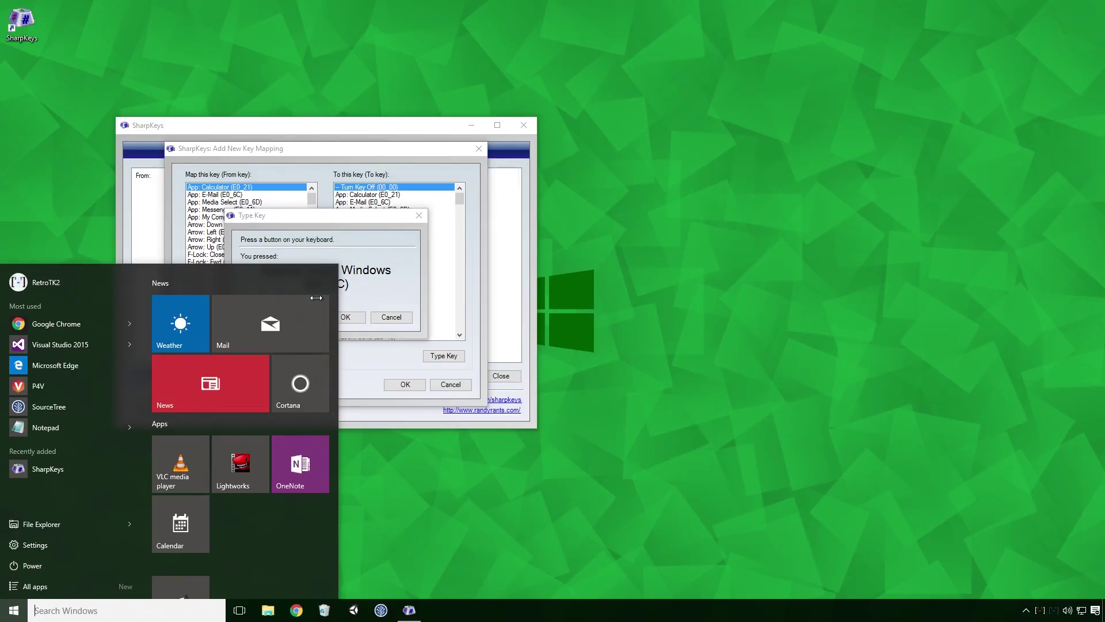
{"action": "left_click", "coordinate": [355, 284]}
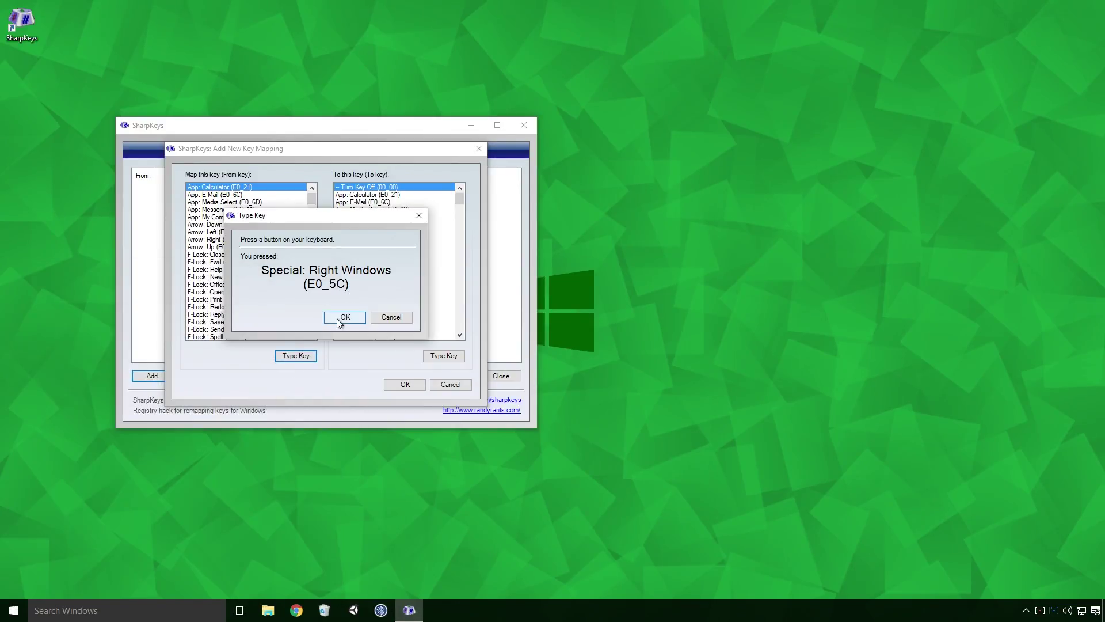
{"action": "left_click", "coordinate": [345, 316]}
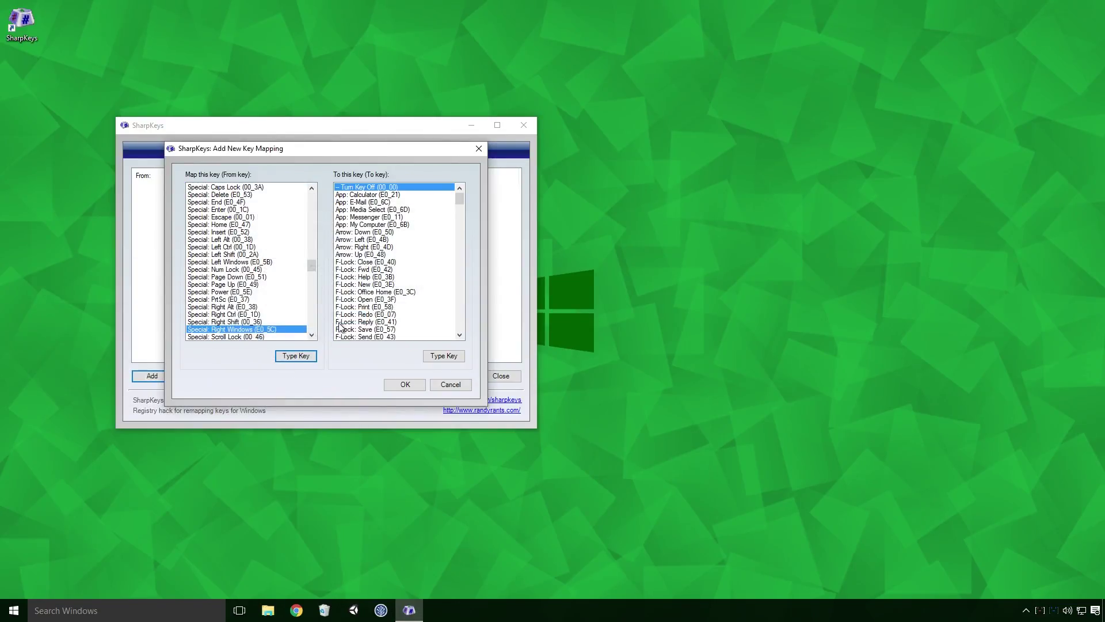
Step: Set the mapping's To key to Right Shift (00_36) and add the mapping to the list
{"action": "left_click", "coordinate": [450, 358]}
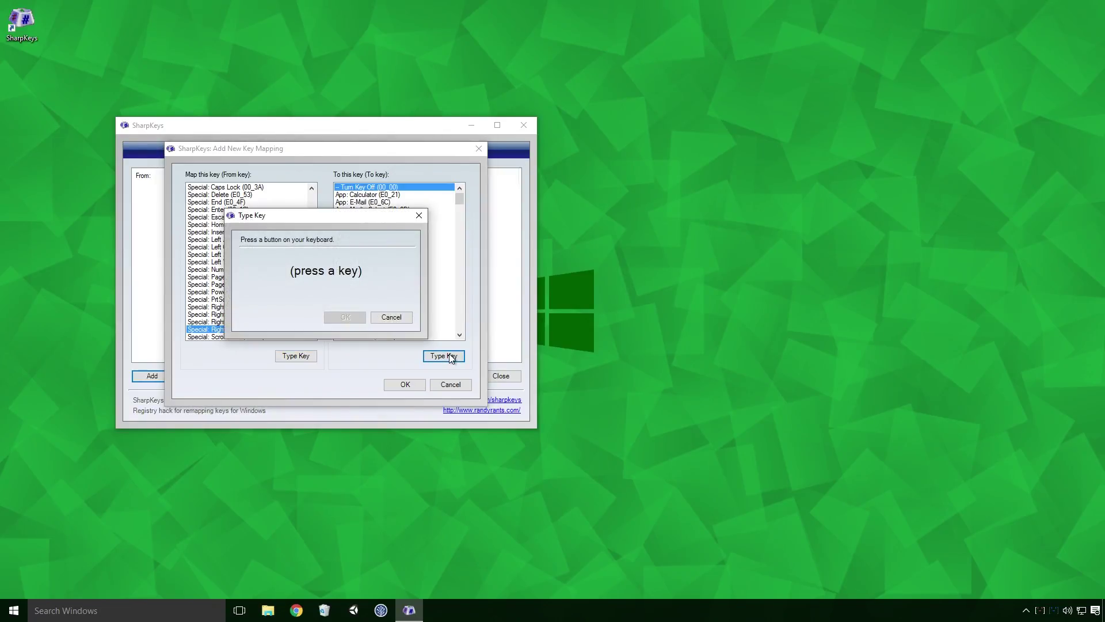
{"action": "key", "text": "shift"}
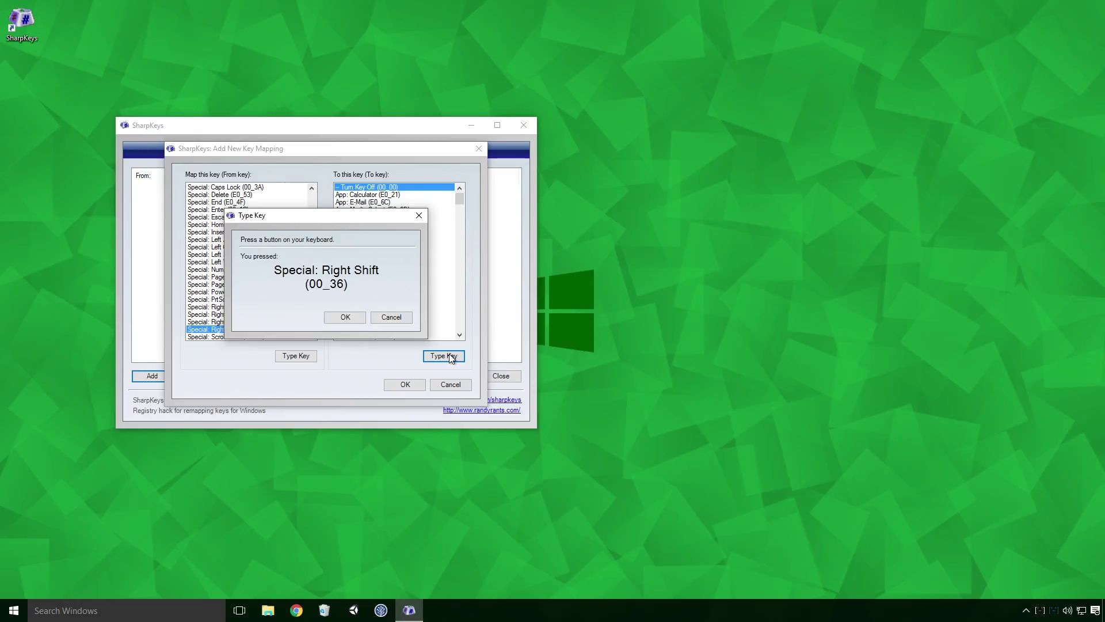
{"action": "left_click", "coordinate": [347, 317]}
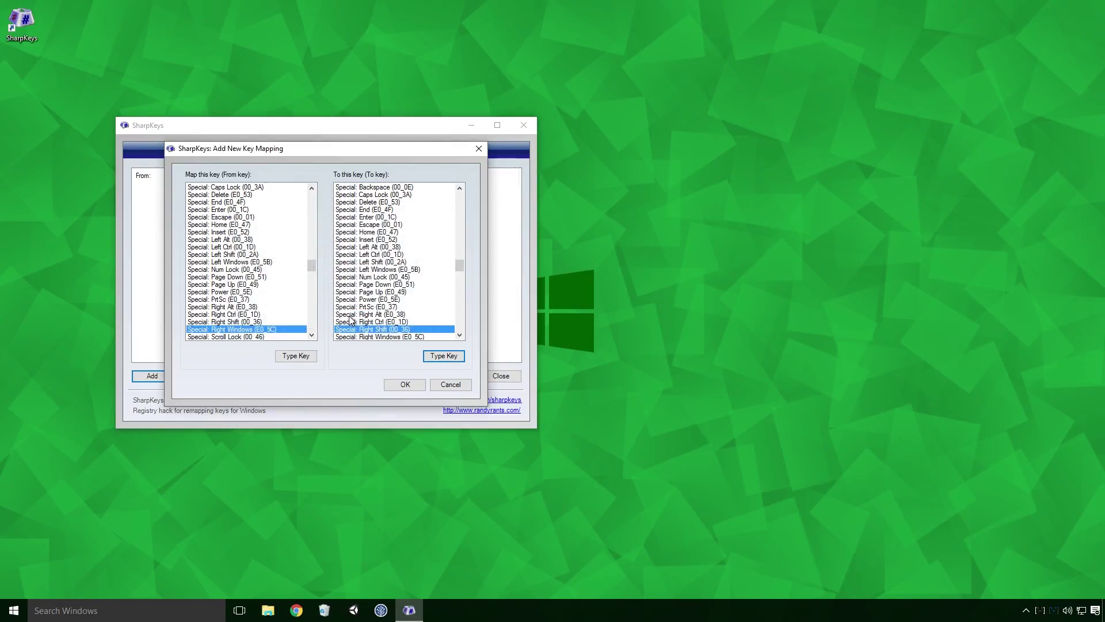
{"action": "left_click", "coordinate": [393, 386]}
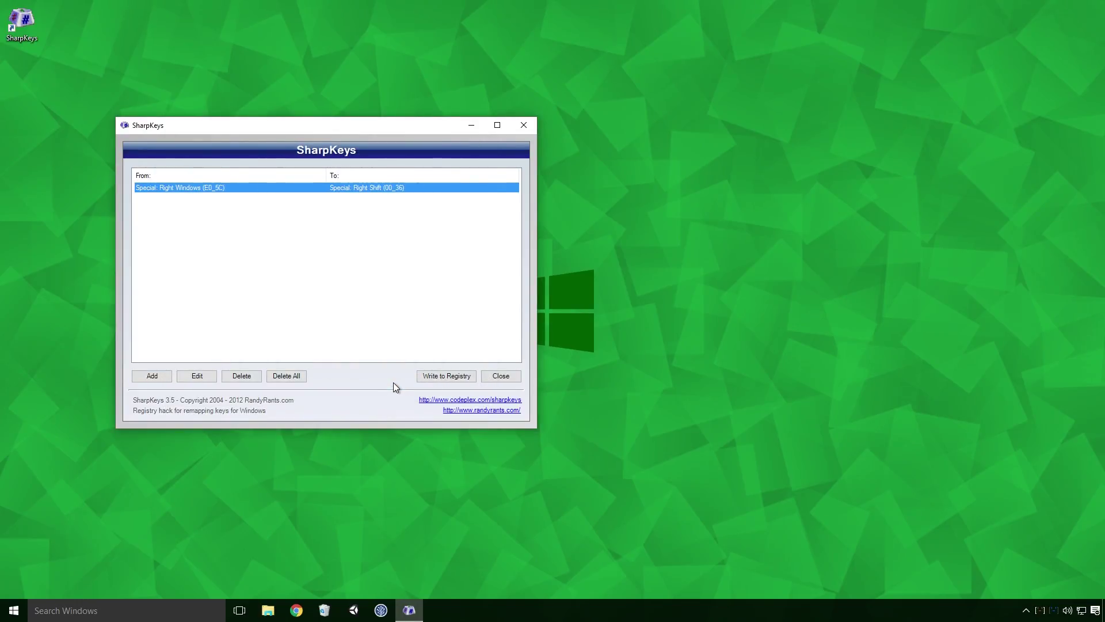
Step: Write the Right Windows to Right Shift mapping to the registry, acknowledge the notice, and close SharpKeys
{"action": "key", "text": "Tab"}
{"action": "left_click", "coordinate": [418, 374]}
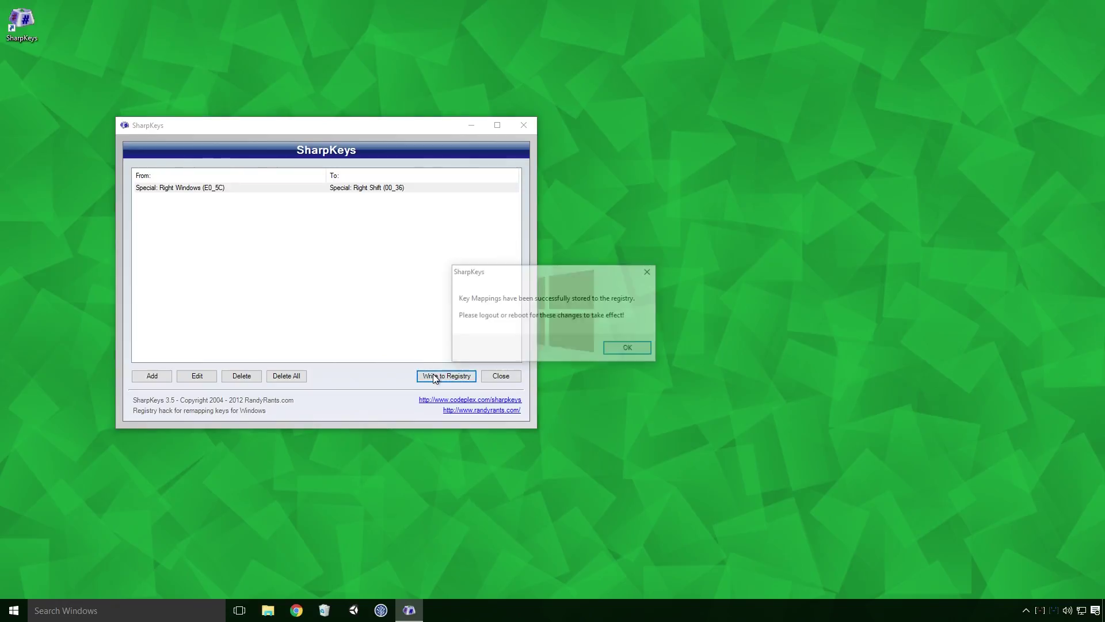
{"action": "left_click", "coordinate": [627, 351]}
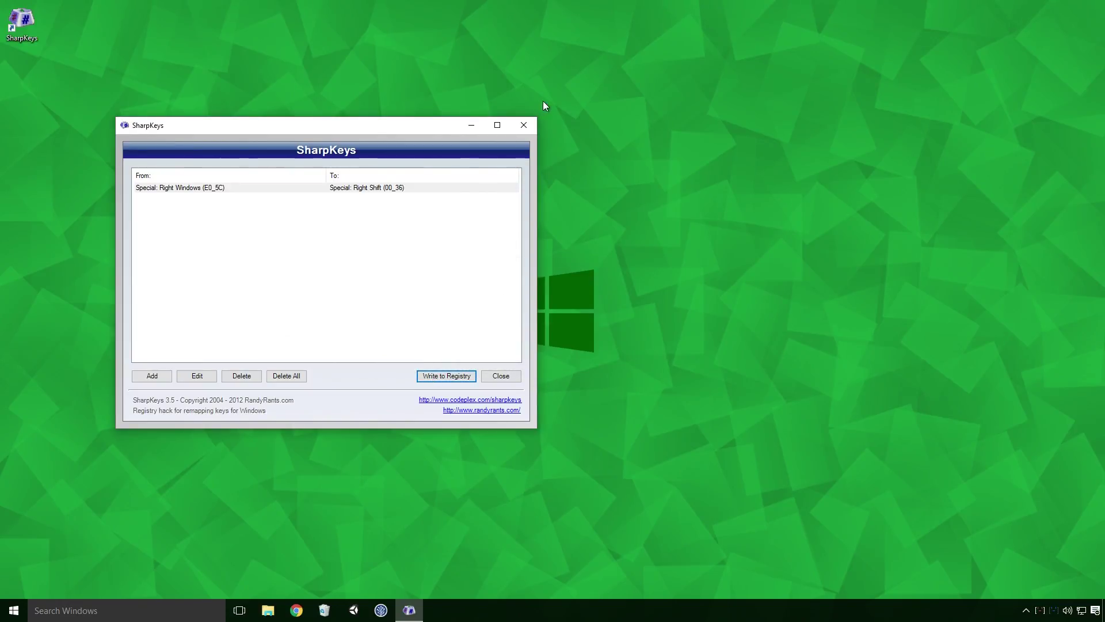
{"action": "left_click", "coordinate": [523, 125]}
Step: Restart the PC to apply the stored key mapping
{"action": "left_click", "coordinate": [24, 611]}
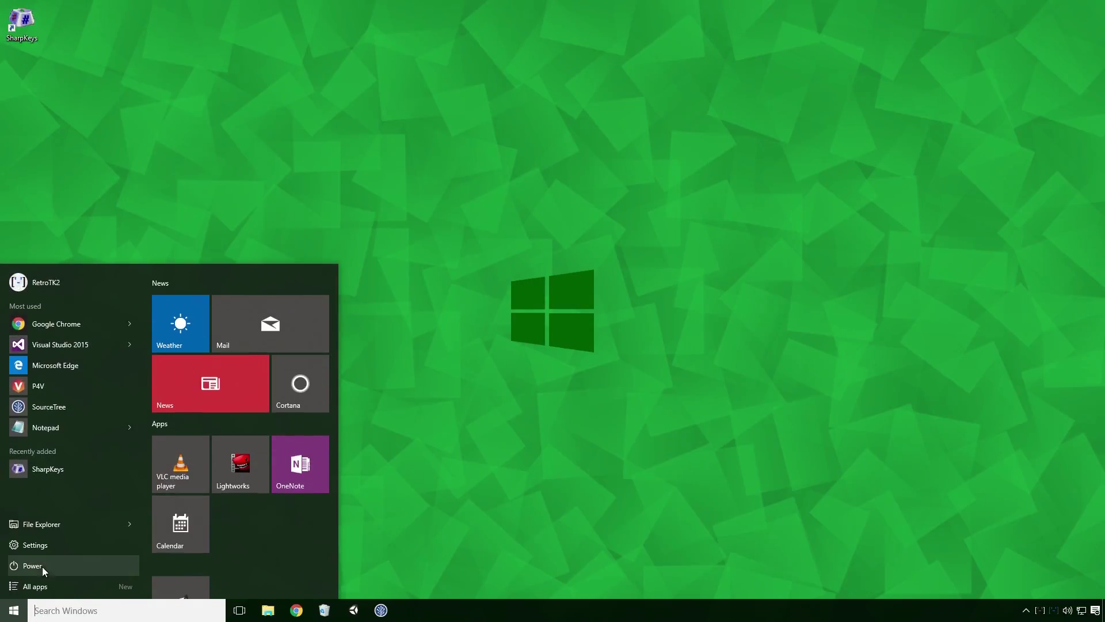
{"action": "left_click", "coordinate": [44, 564]}
{"action": "left_click", "coordinate": [67, 532]}
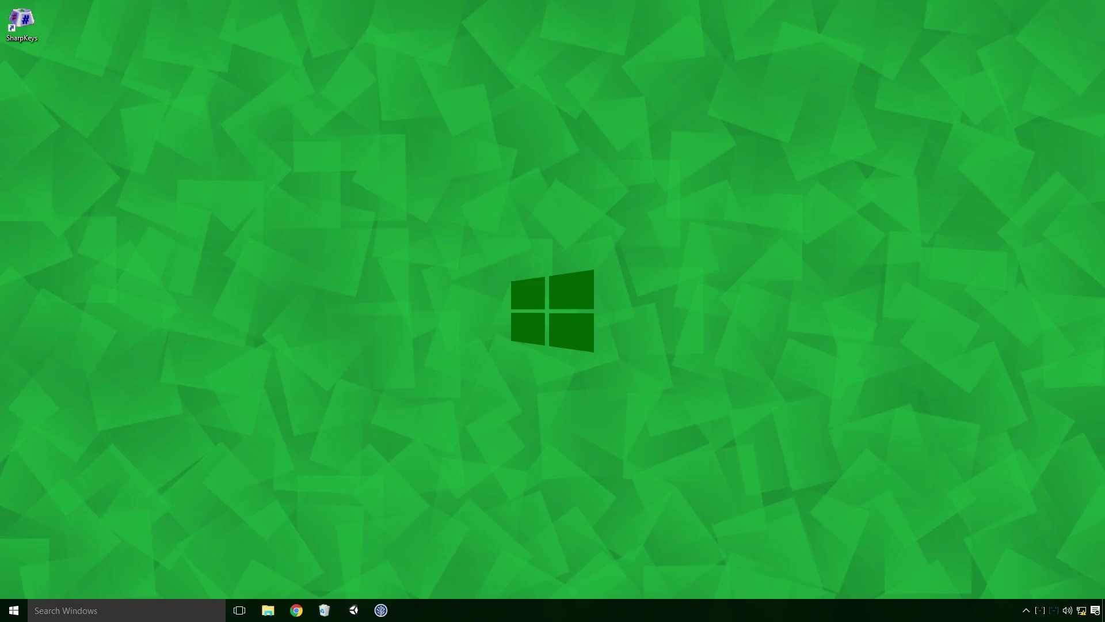
Step: Test the remapped Right Windows key as Shift by entering a capital A in the Windows search, and dismiss the search
{"action": "left_click", "coordinate": [144, 615]}
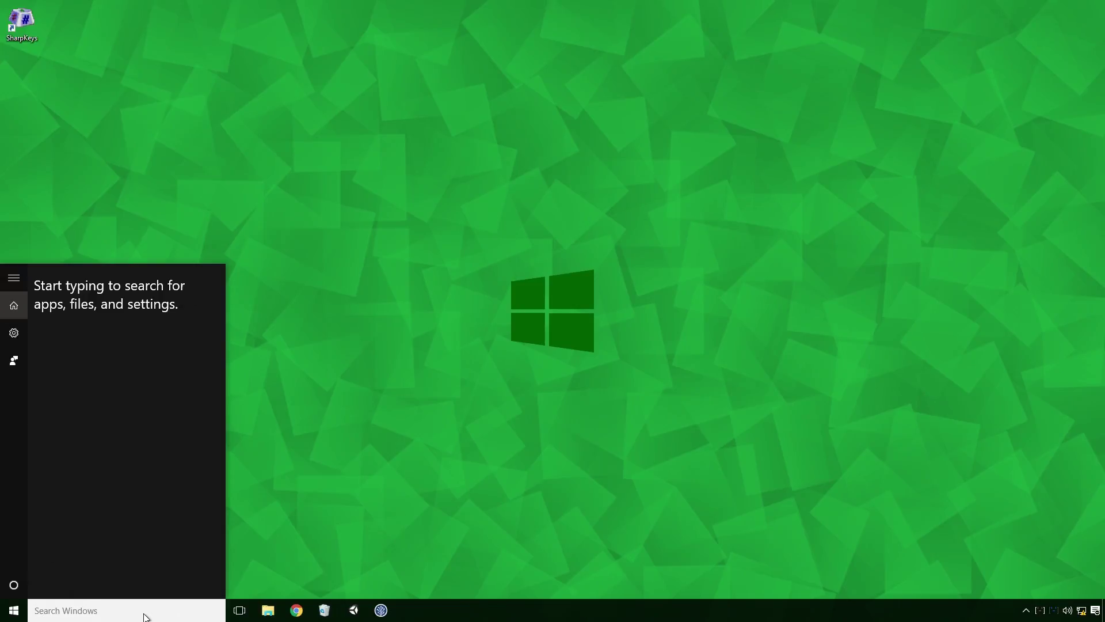
{"action": "type", "text": "A"}
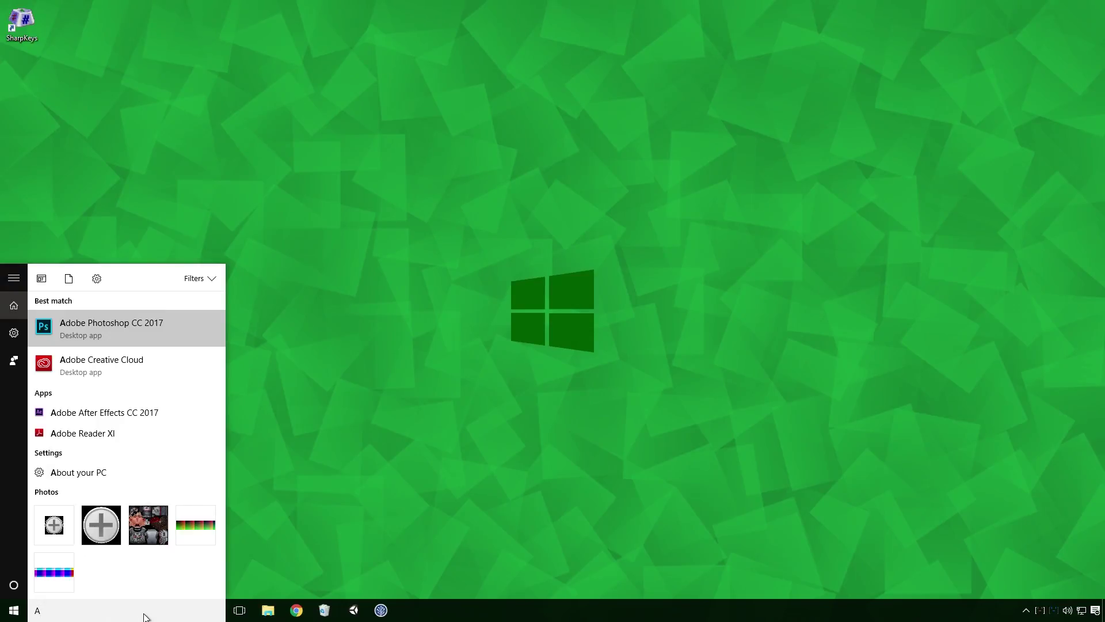
{"action": "key", "text": "Escape"}
Step: Launch SharpKeys with permission to make changes and delete the Right Windows to Right Shift mapping
{"action": "key", "text": "Return"}
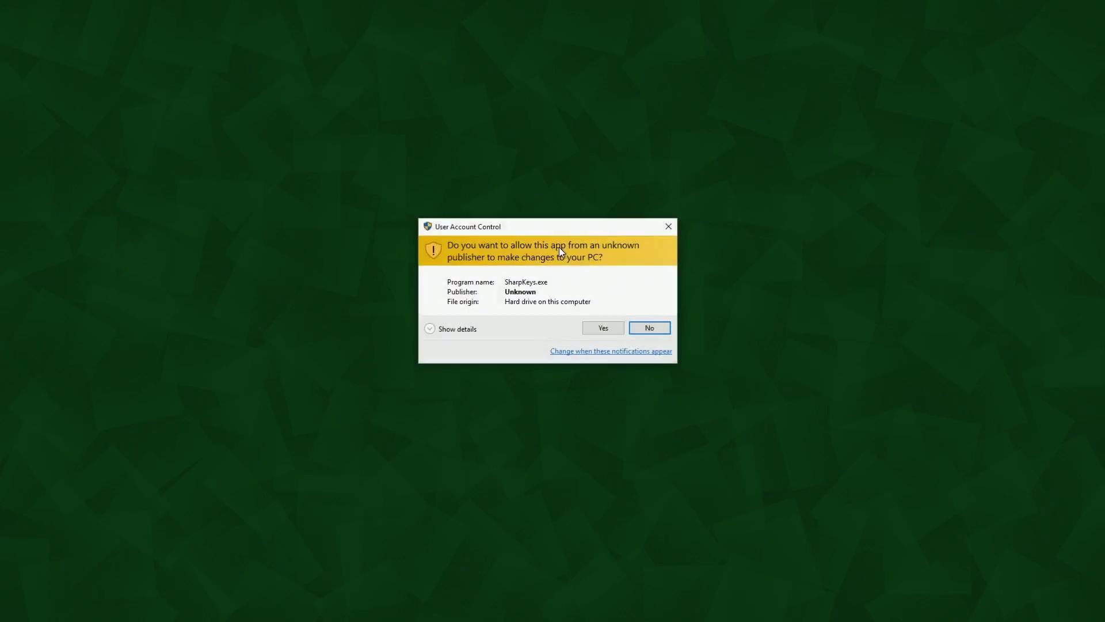
{"action": "left_click", "coordinate": [603, 328]}
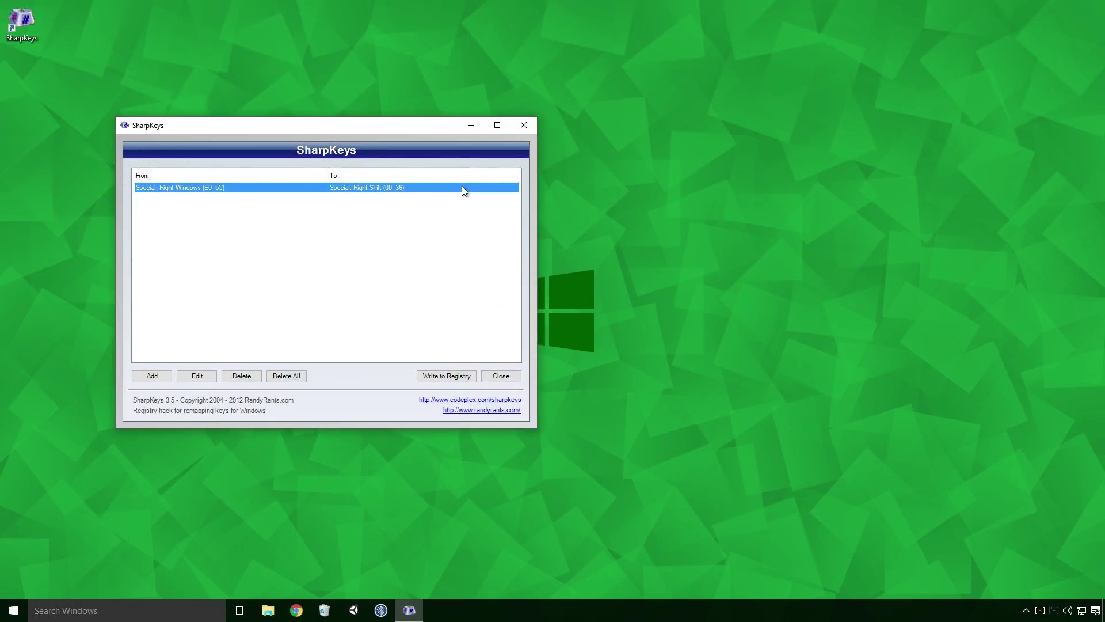
{"action": "left_click", "coordinate": [251, 377]}
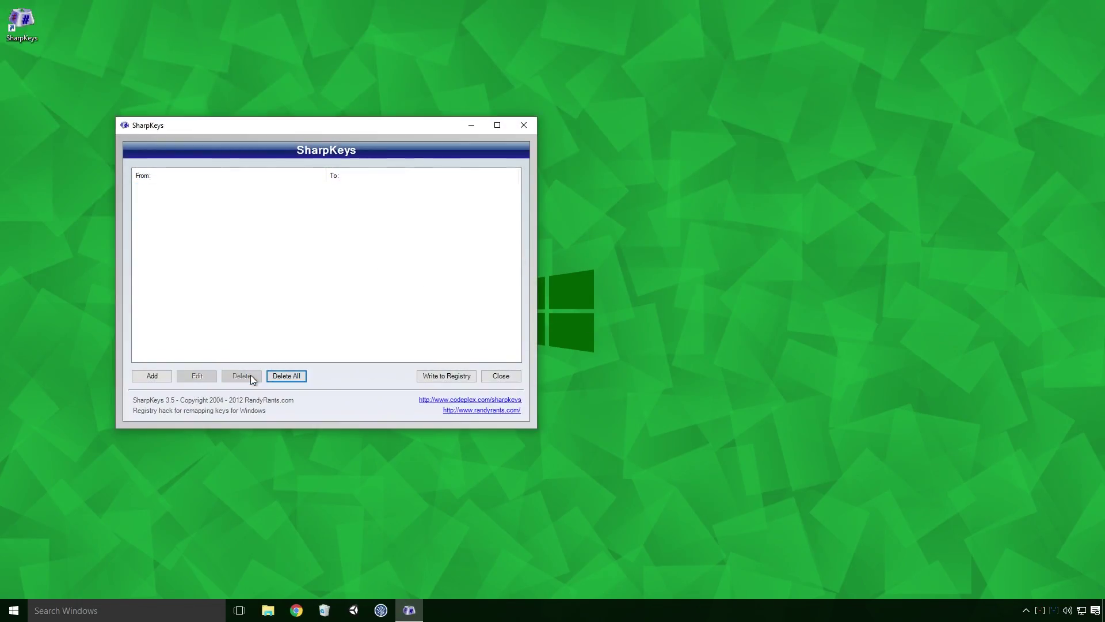
Step: Write the emptied mapping list to the registry and acknowledge the notice
{"action": "key", "text": "Tab"}
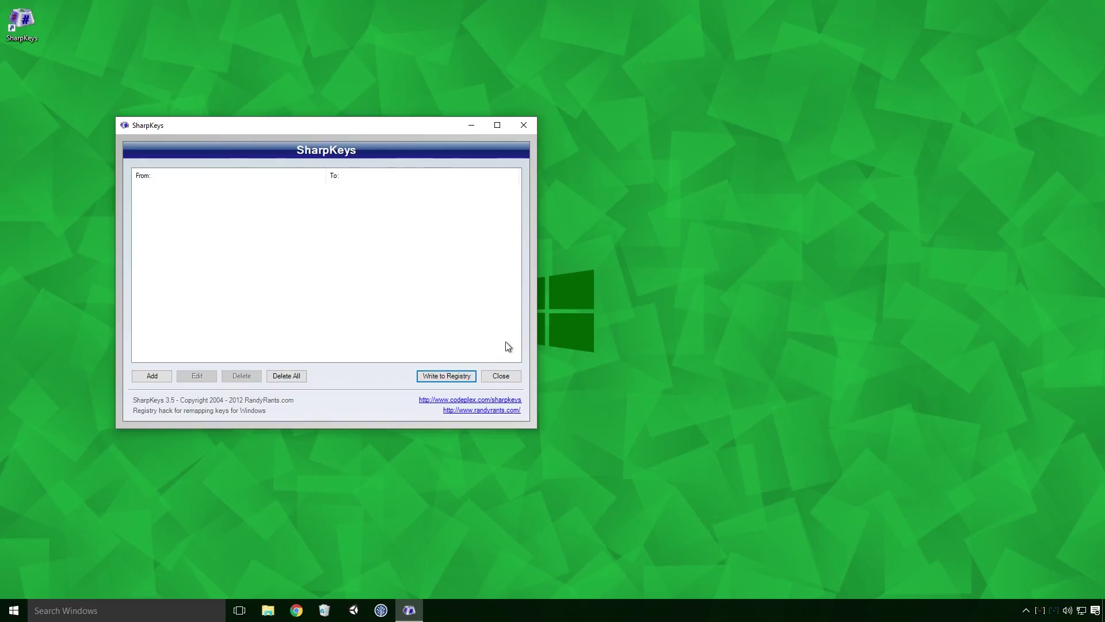
{"action": "left_click", "coordinate": [455, 375]}
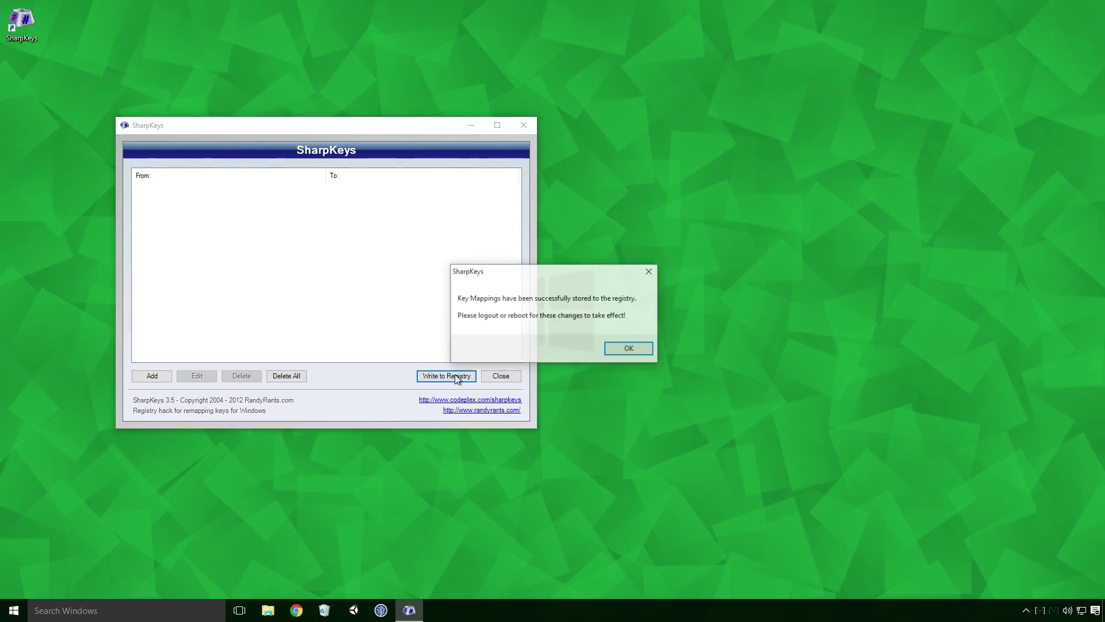
{"action": "left_click", "coordinate": [613, 349]}
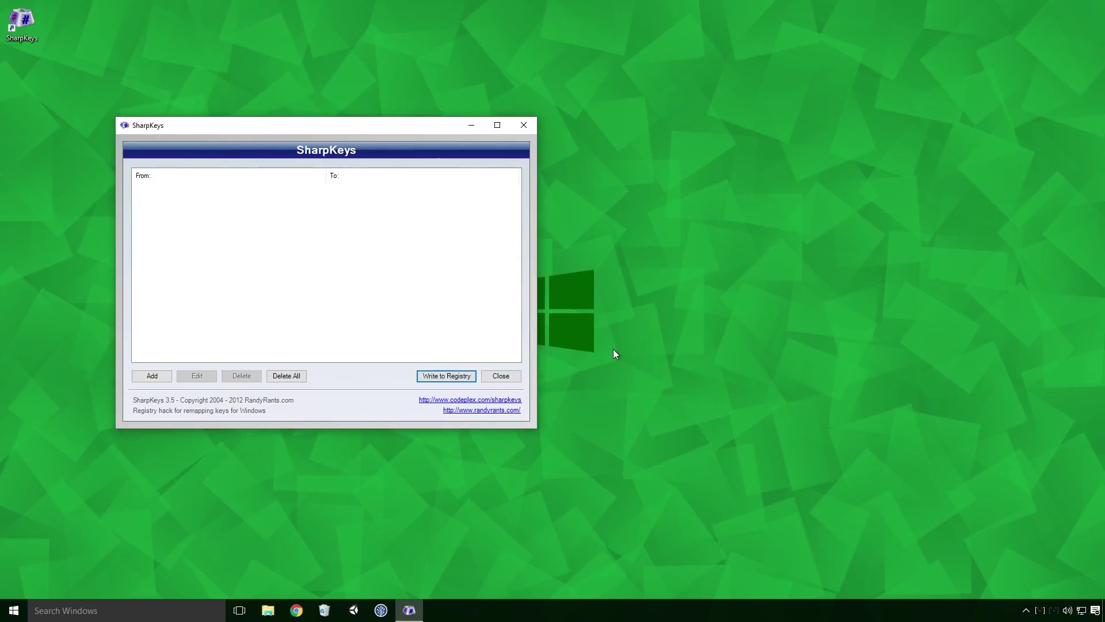
Step: Restart the PC to apply the mapping removal, and test the Windows key by opening the Start menu with it
{"action": "left_click", "coordinate": [1, 616]}
{"action": "left_click", "coordinate": [68, 565]}
{"action": "left_click", "coordinate": [77, 539]}
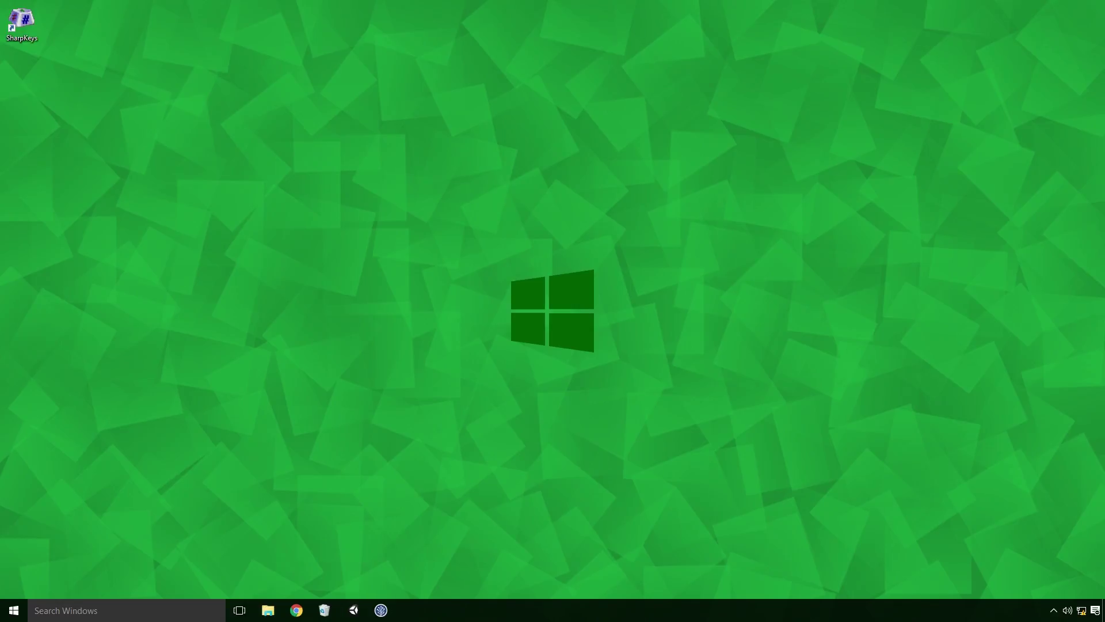
{"action": "key", "text": "super"}
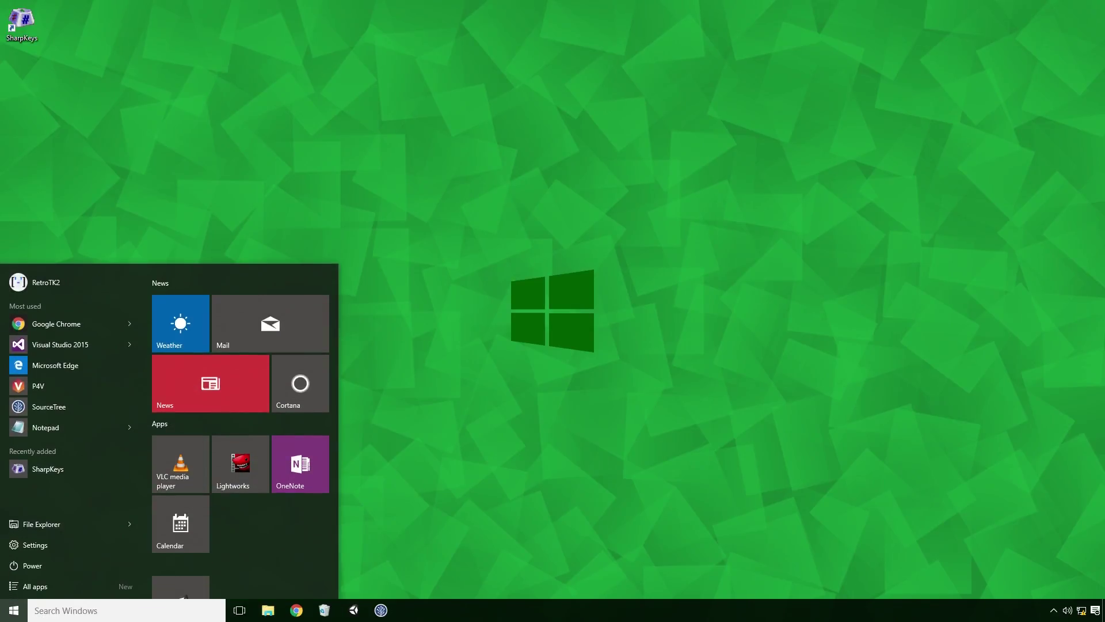